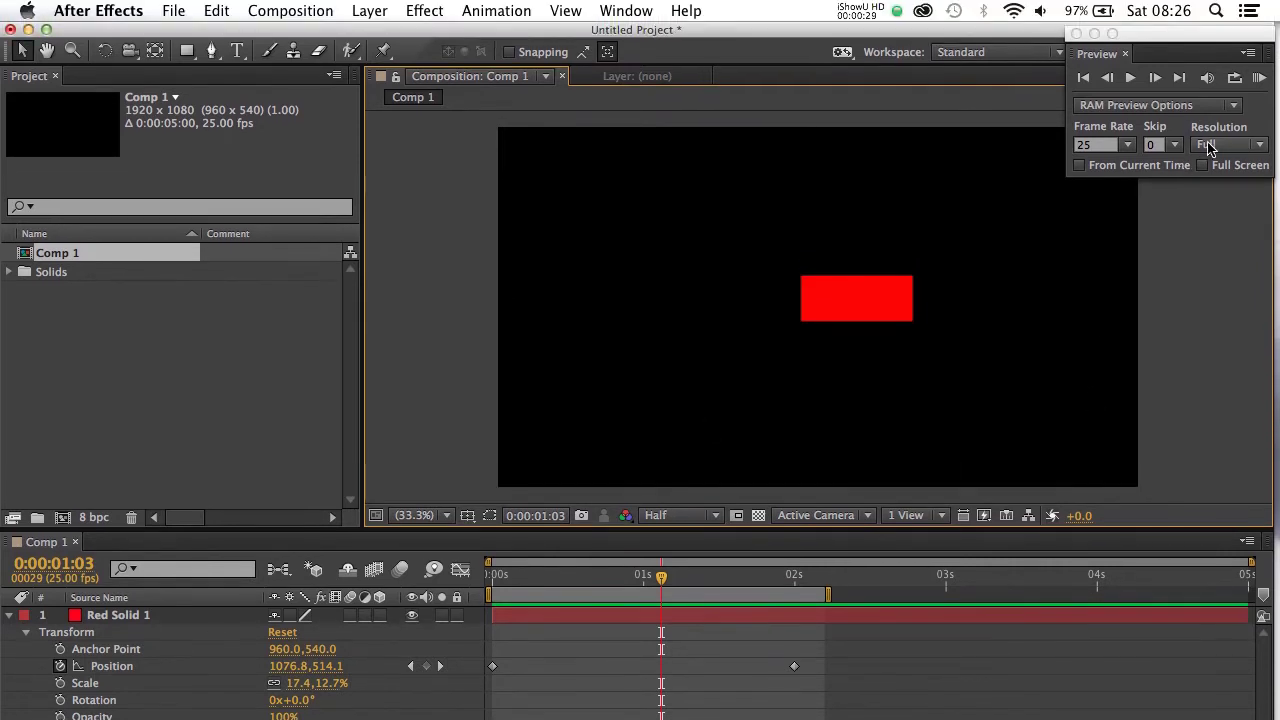
Run a RAM preview of the red rectangle's movement, ending with its layer selected and the playhead at the start.
{"action": "left_click", "coordinate": [1258, 79]}
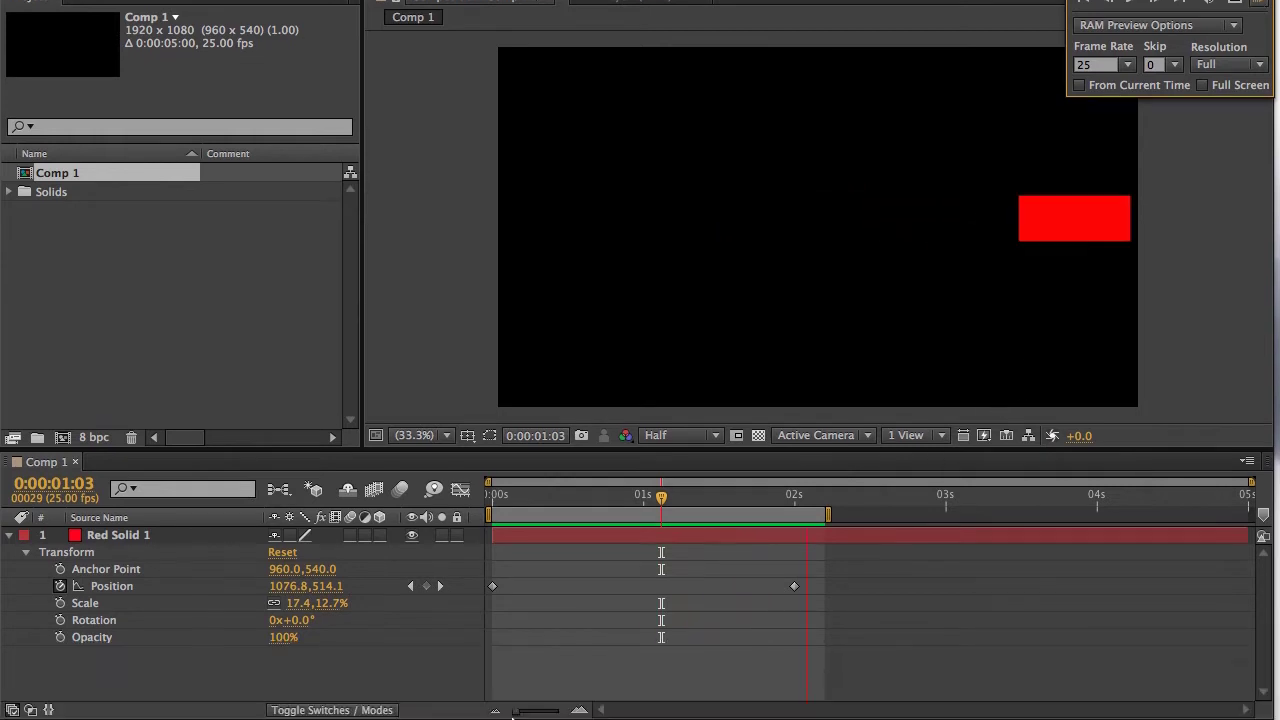
{"action": "left_click", "coordinate": [566, 629]}
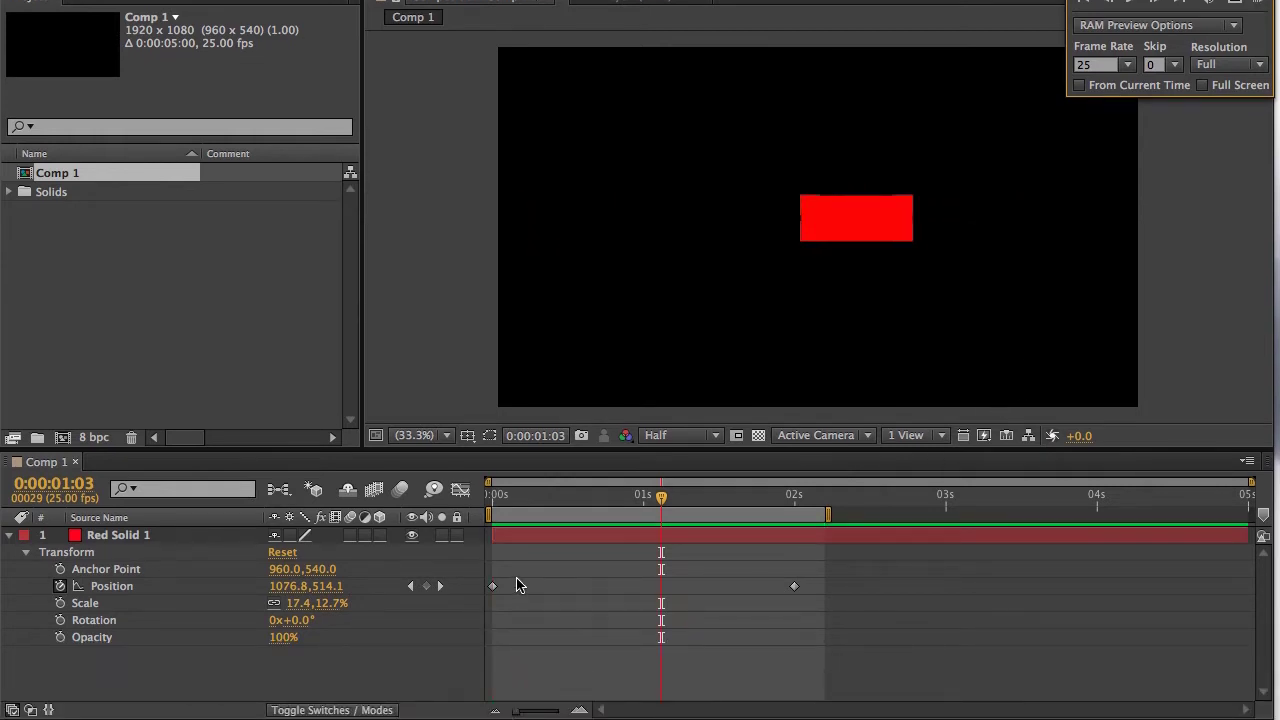
{"action": "left_click", "coordinate": [555, 539]}
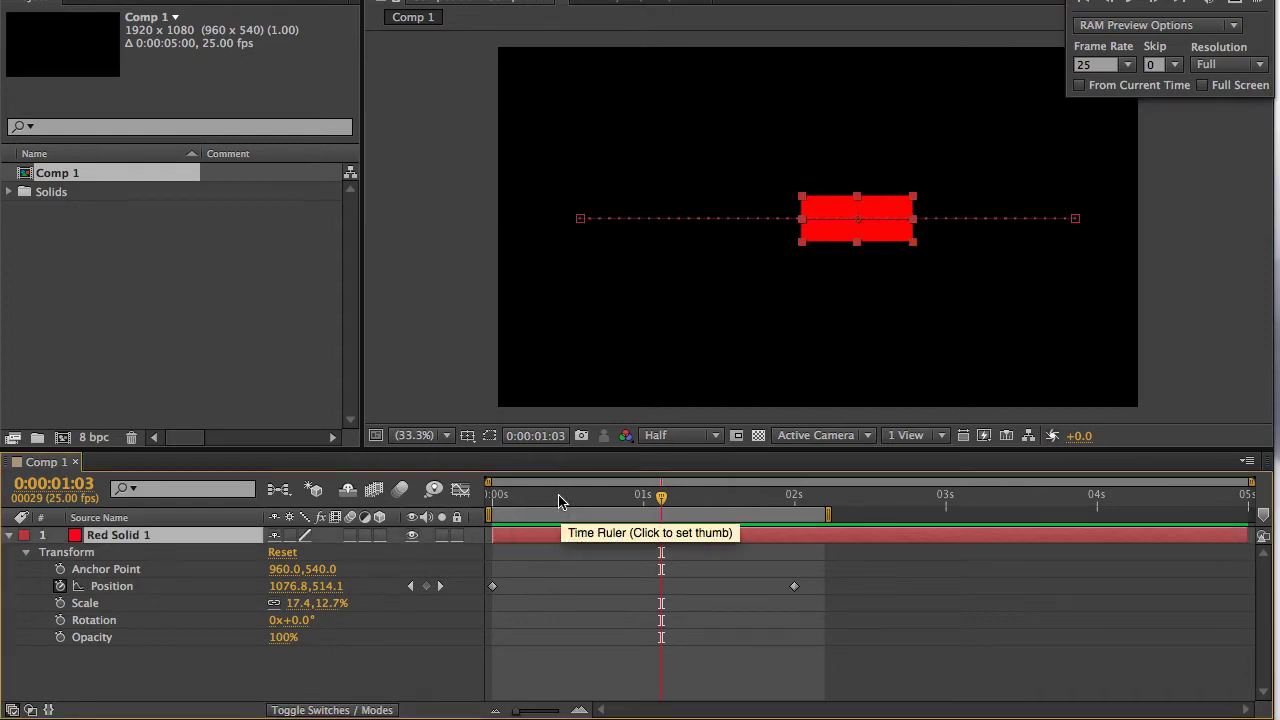
{"action": "key", "text": "Home"}
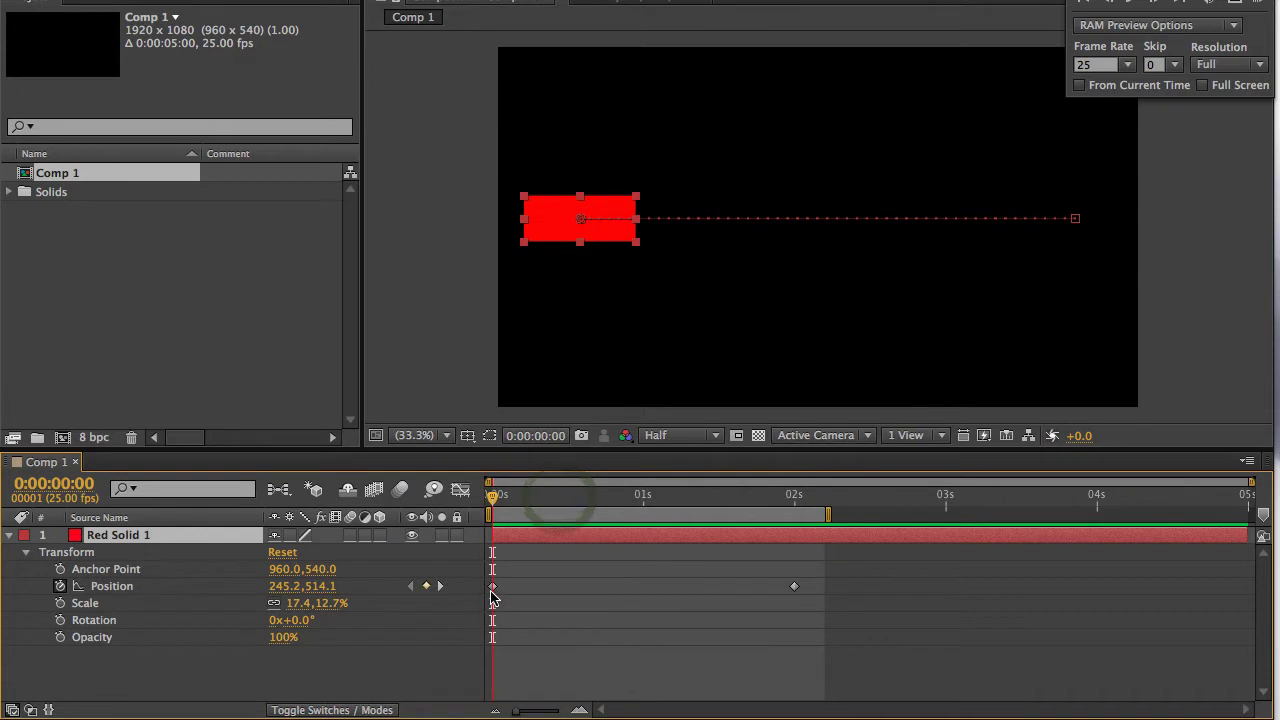
Inspect the red solid's Position keyframes at 0 and 2 seconds and scrub through the motion between them.
{"action": "left_click", "coordinate": [492, 588]}
{"action": "left_click_drag", "start_coordinate": [492, 495], "coordinate": [800, 534]}
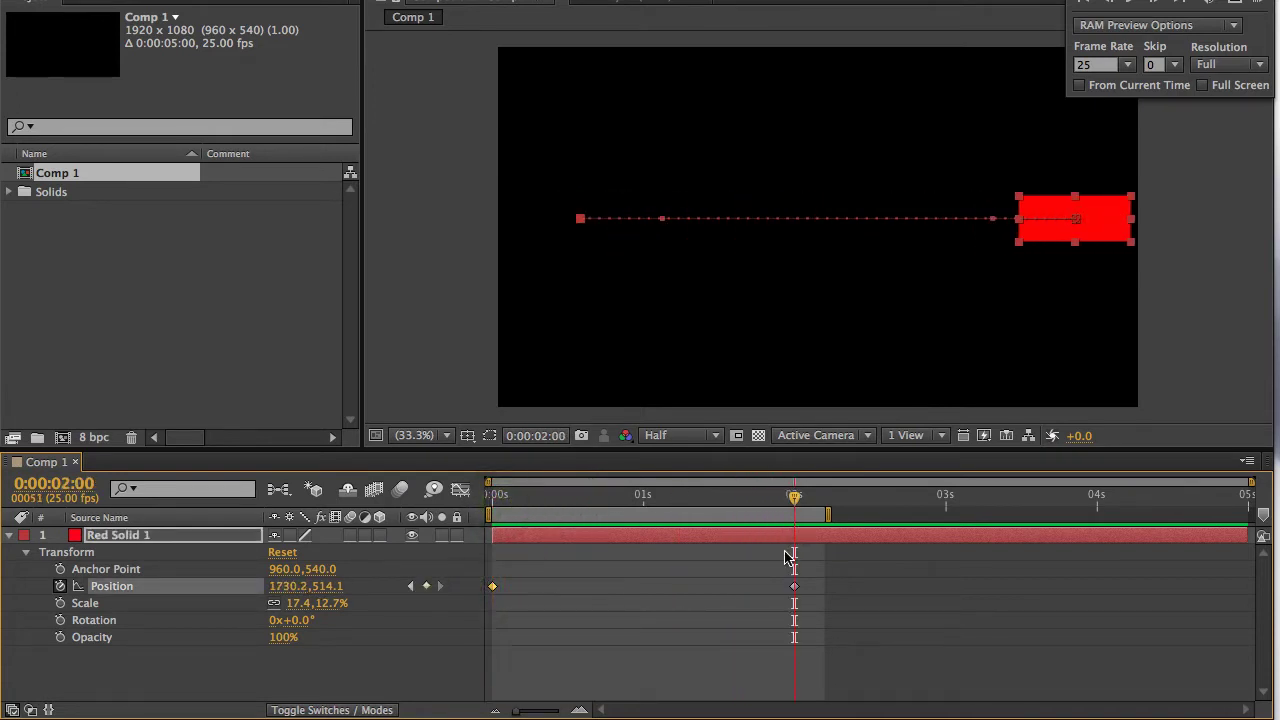
{"action": "left_click", "coordinate": [795, 587]}
{"action": "left_click", "coordinate": [493, 587]}
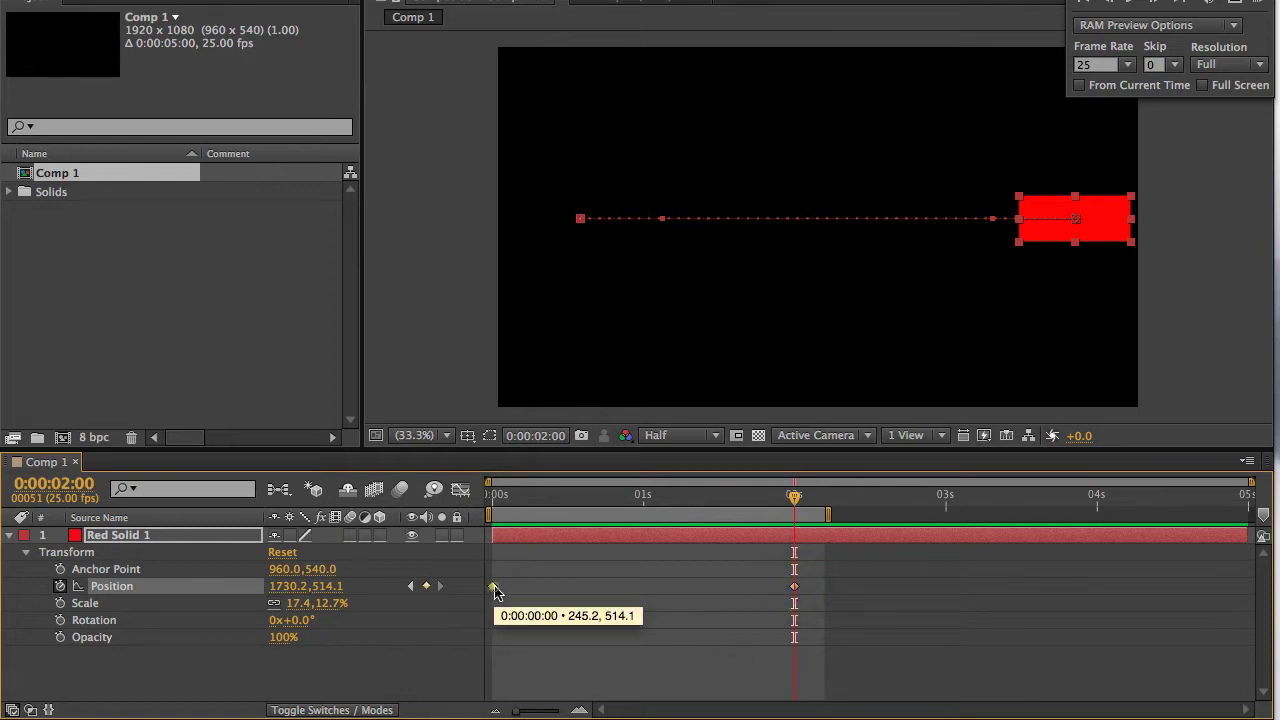
{"action": "left_click", "coordinate": [795, 588]}
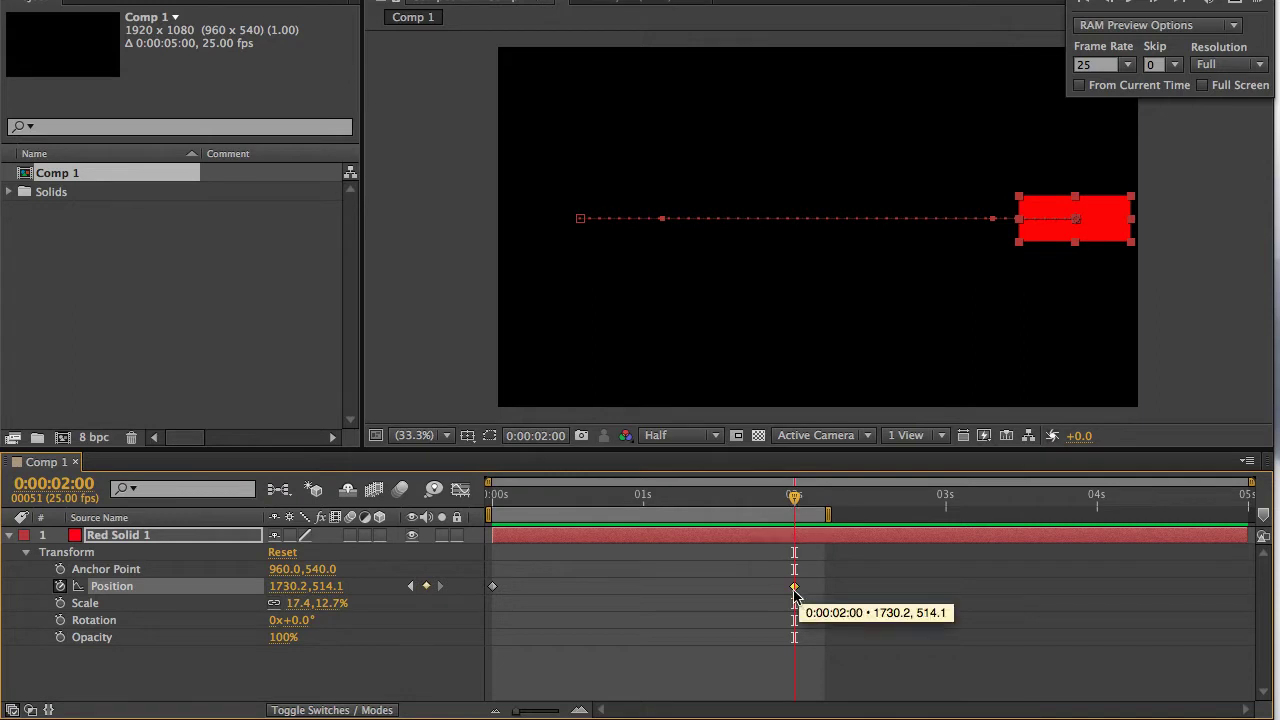
{"action": "left_click", "coordinate": [493, 588]}
{"action": "left_click", "coordinate": [795, 587]}
{"action": "left_click_drag", "start_coordinate": [797, 503], "coordinate": [474, 519]}
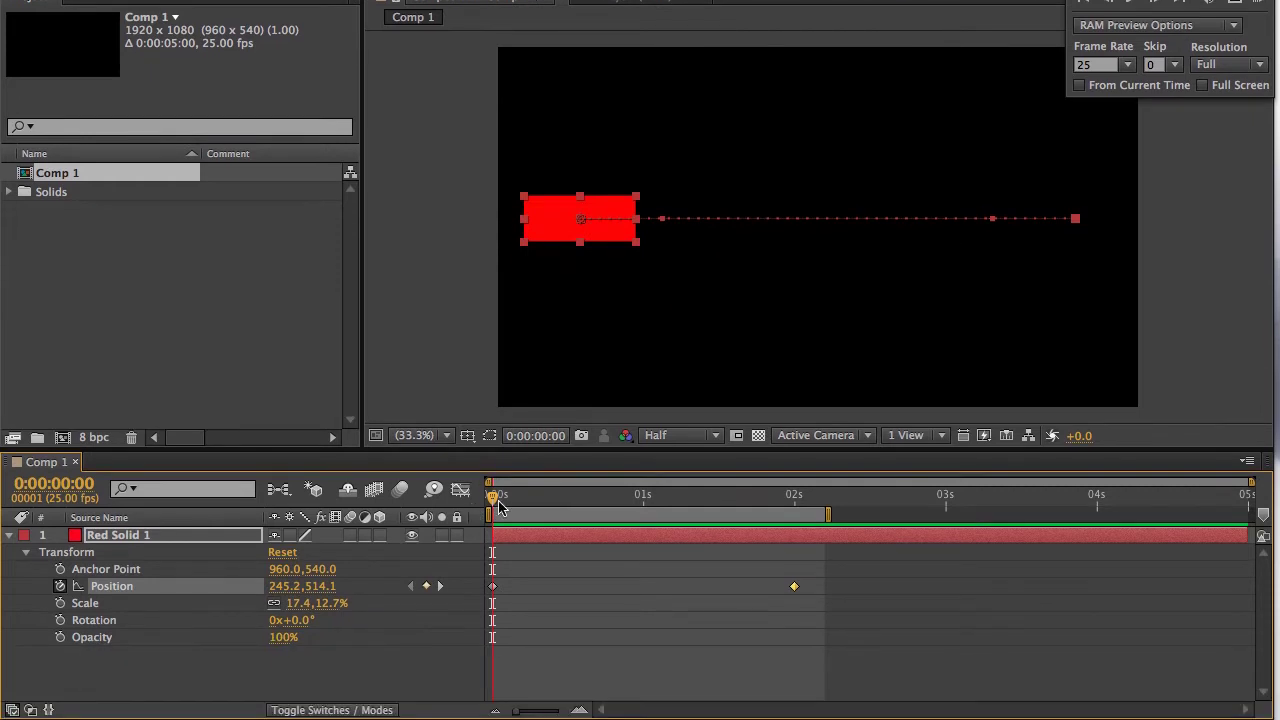
{"action": "left_click_drag", "start_coordinate": [497, 505], "coordinate": [655, 526]}
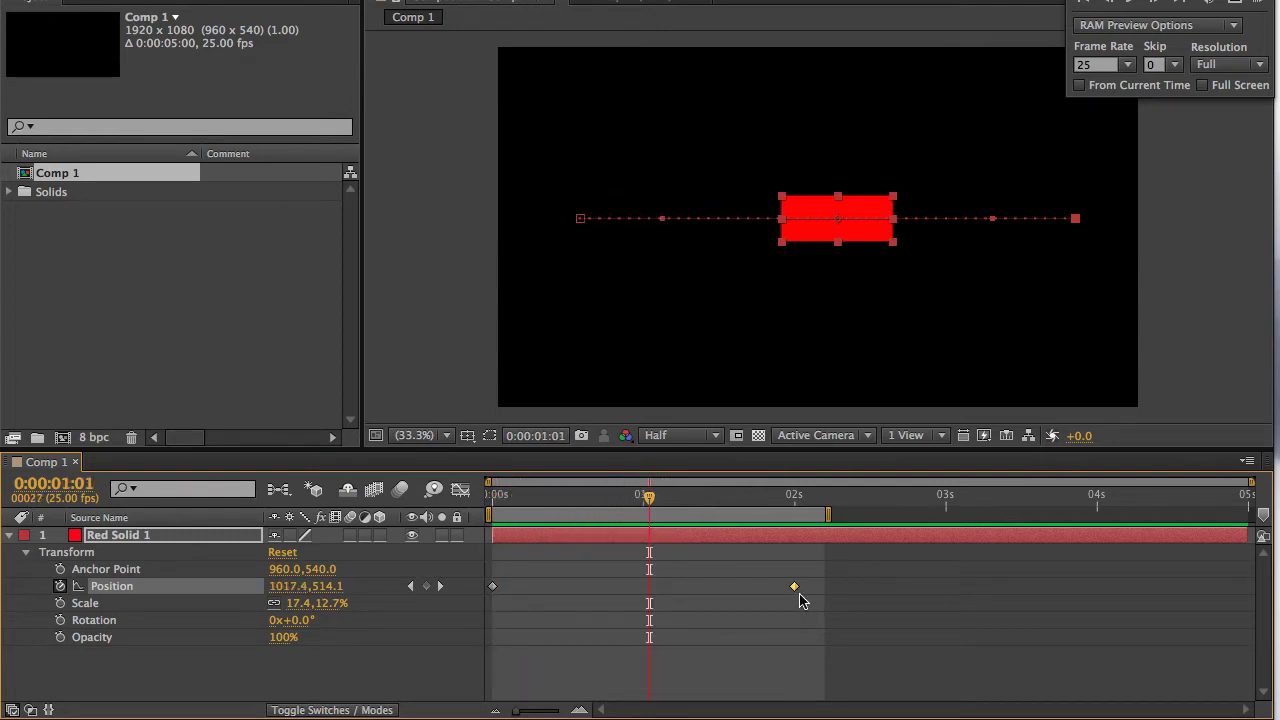
{"action": "mouse_move", "coordinate": [795, 587]}
{"action": "mouse_move", "coordinate": [795, 589]}
{"action": "left_click", "coordinate": [788, 628]}
{"action": "left_click", "coordinate": [793, 587]}
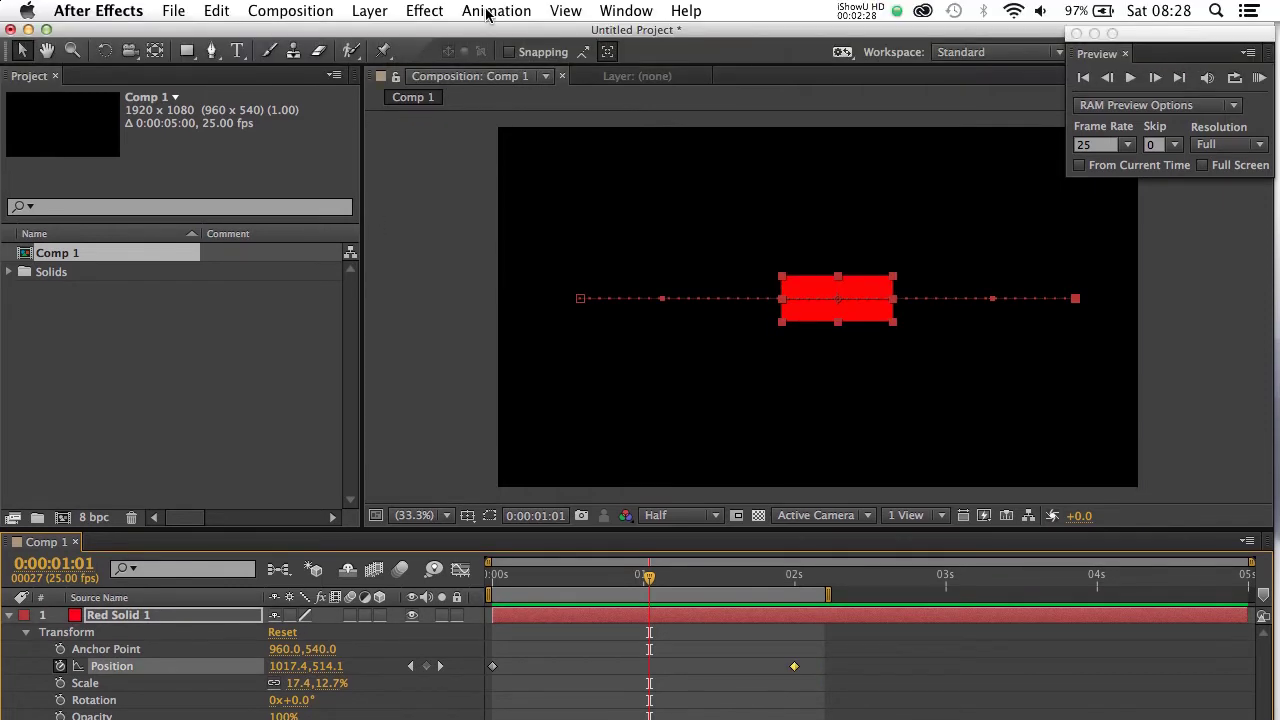
{"action": "left_click", "coordinate": [487, 12]}
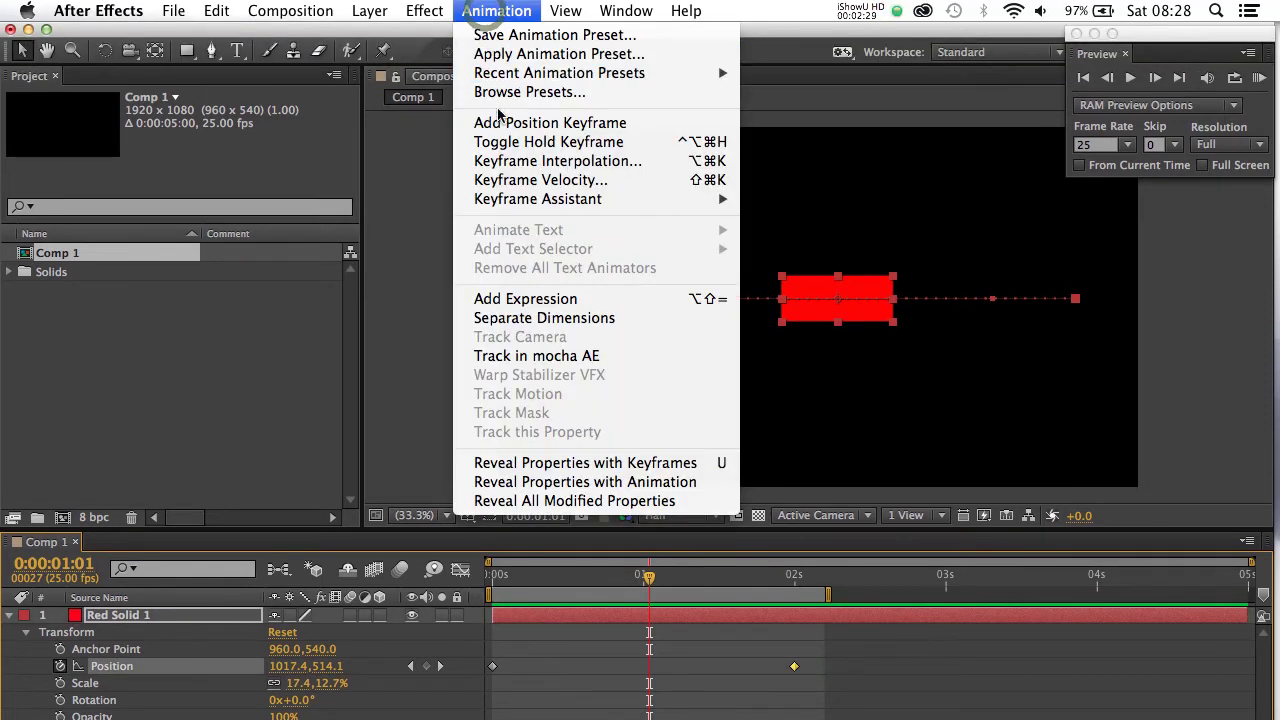
{"action": "mouse_move", "coordinate": [519, 204]}
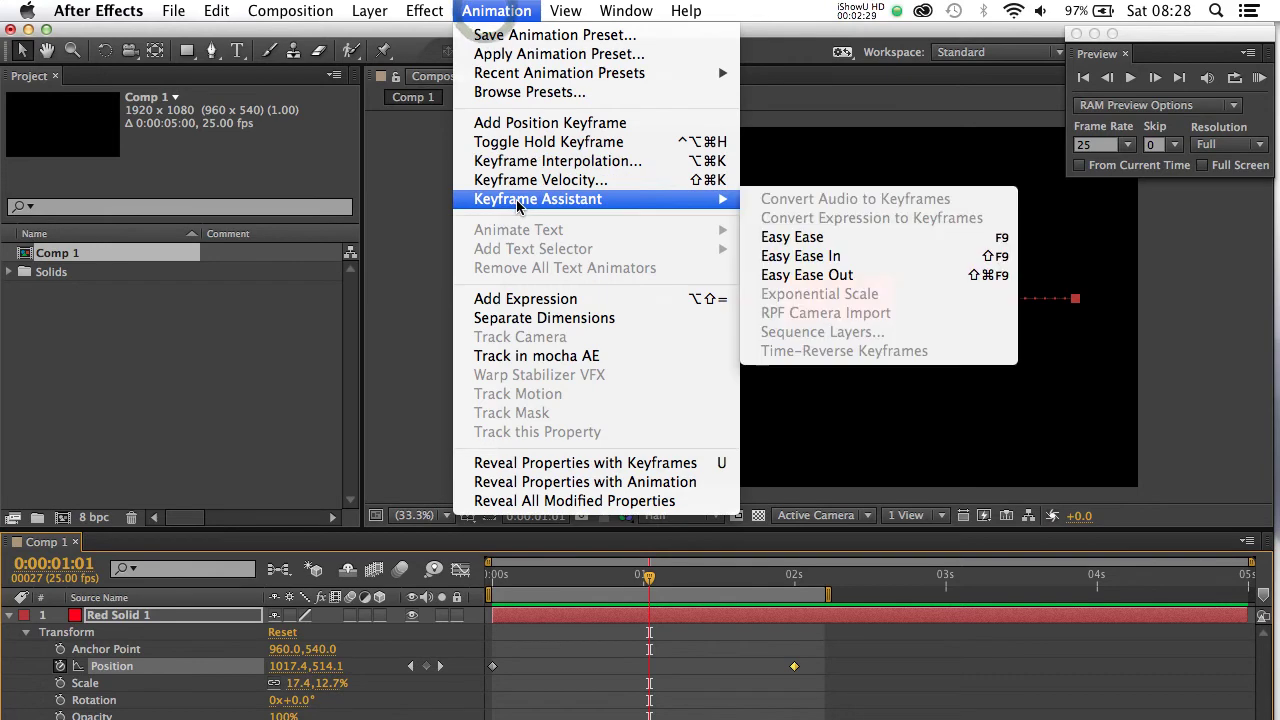
{"action": "left_click", "coordinate": [765, 262]}
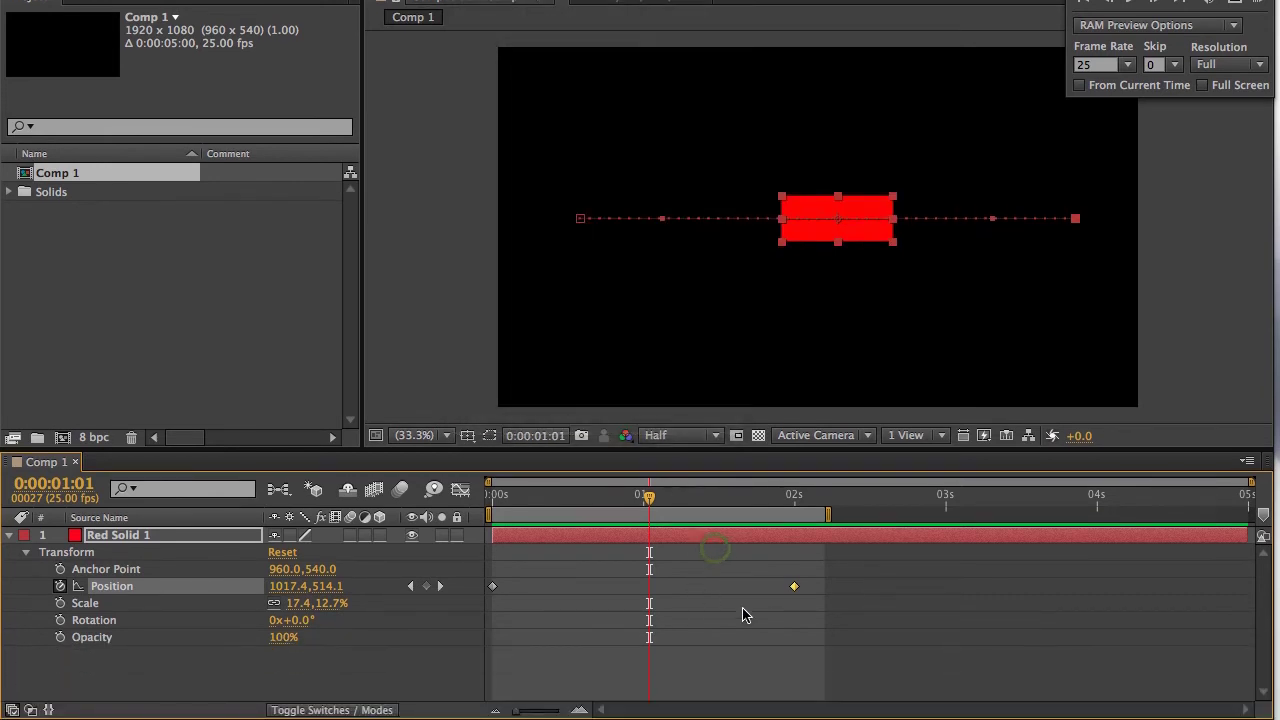
Apply the Easy Ease In keyframe assistant to the red solid's Position keyframe at 2 seconds.
{"action": "right_click", "coordinate": [794, 587]}
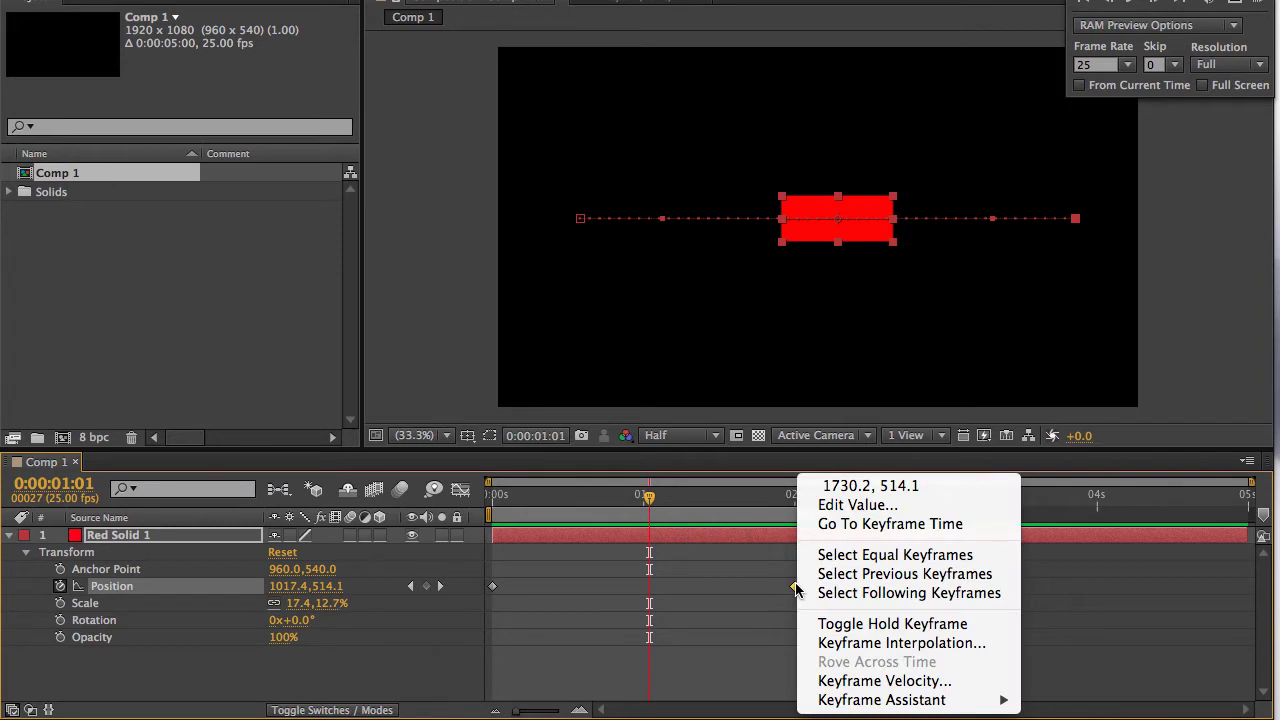
{"action": "mouse_move", "coordinate": [880, 700]}
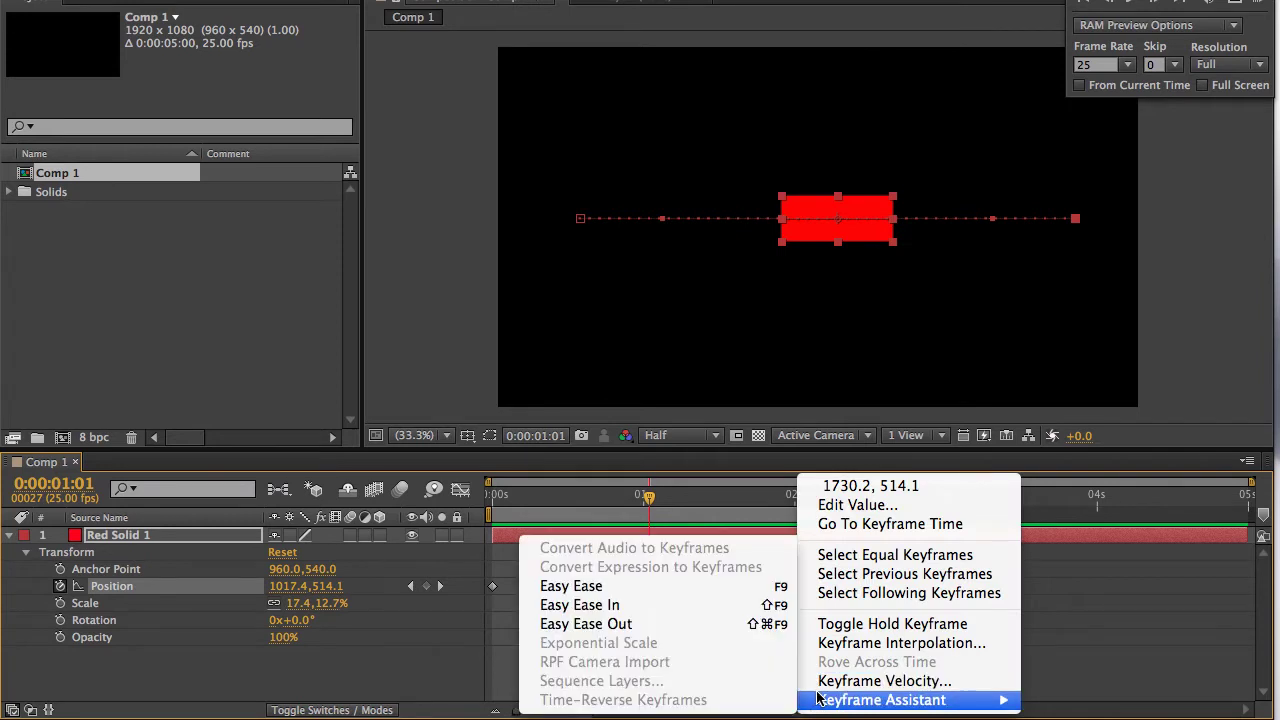
{"action": "left_click", "coordinate": [672, 612]}
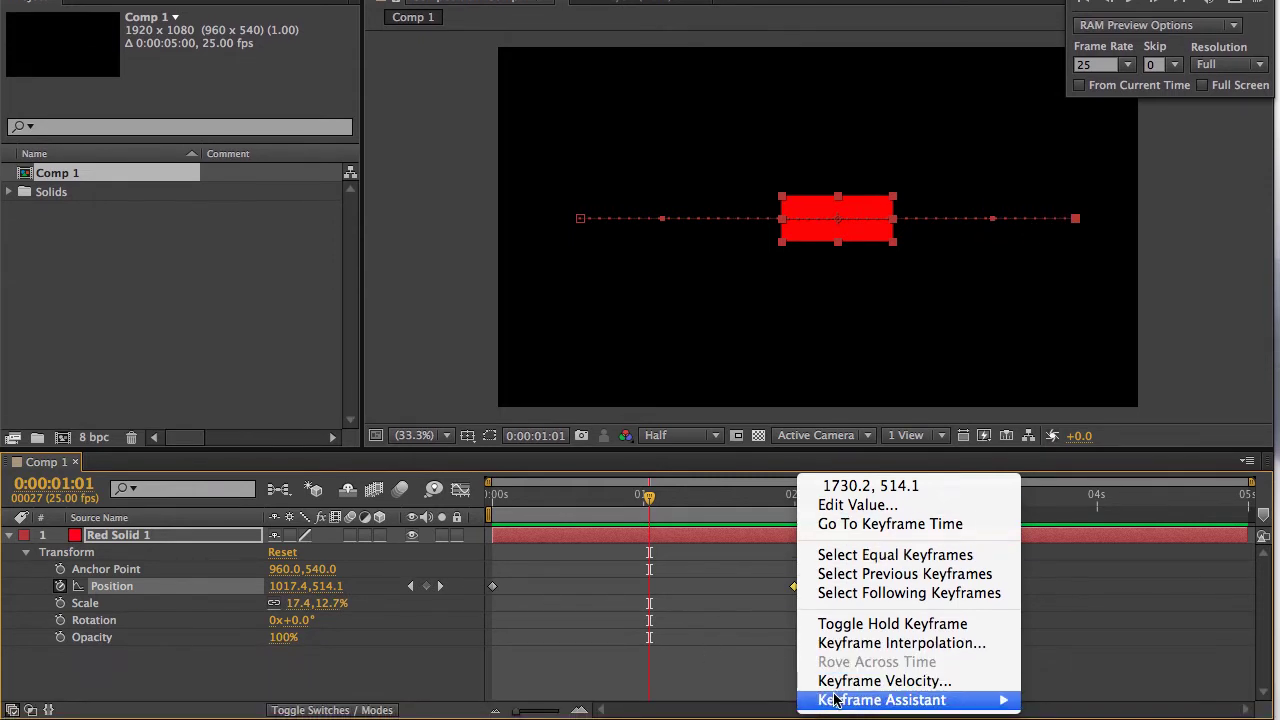
{"action": "mouse_move", "coordinate": [836, 719]}
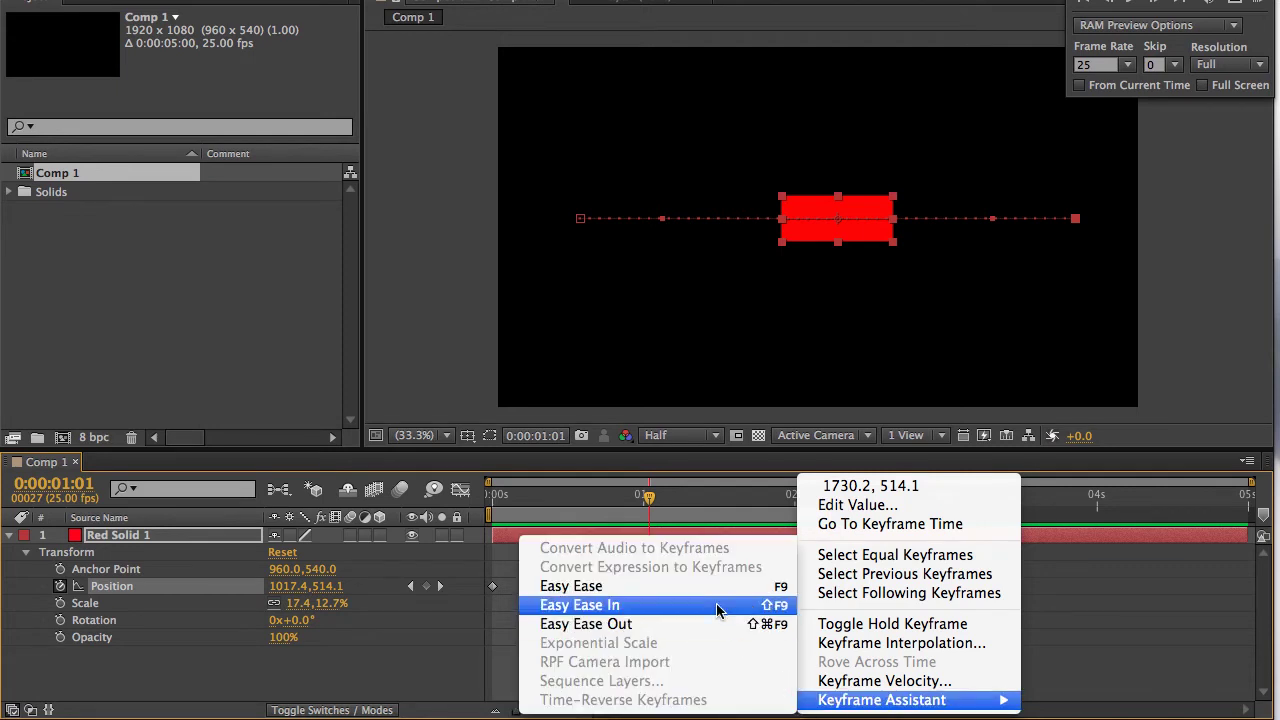
{"action": "left_click", "coordinate": [717, 606]}
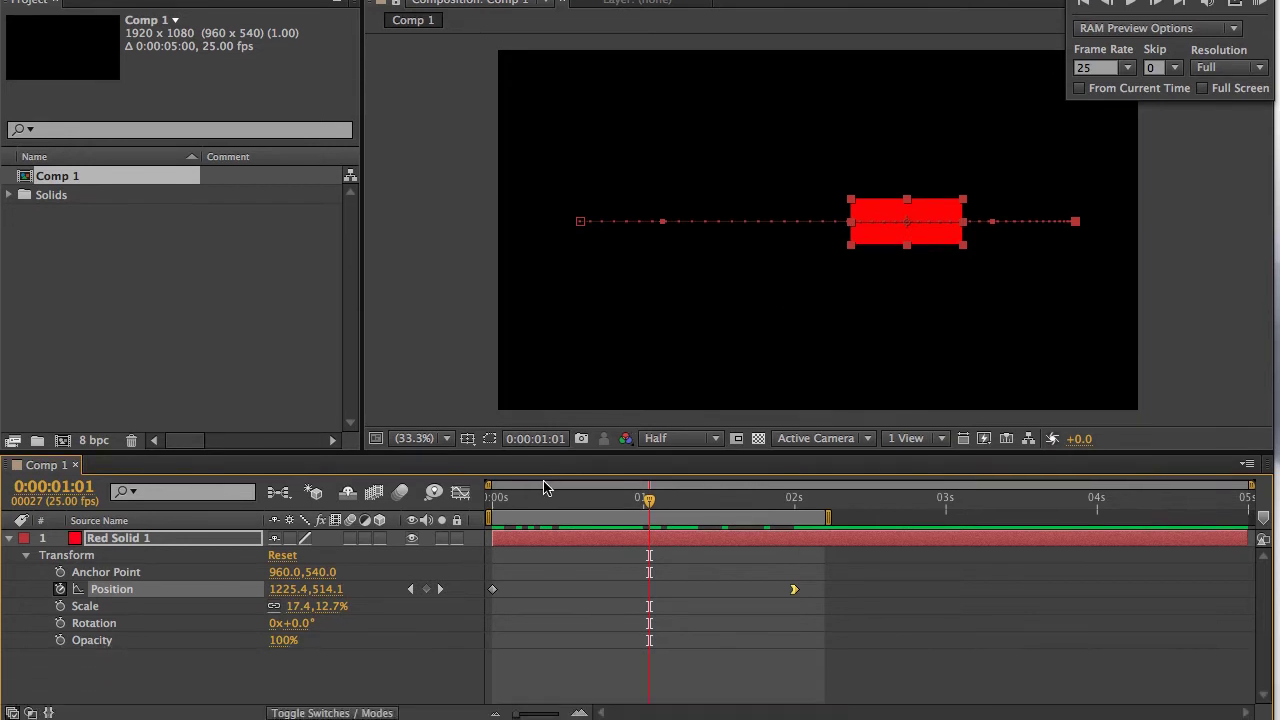
Scrub through the eased motion, return to the start and play a RAM preview of it.
{"action": "left_click", "coordinate": [547, 577]}
{"action": "left_click_drag", "start_coordinate": [547, 500], "coordinate": [625, 503]}
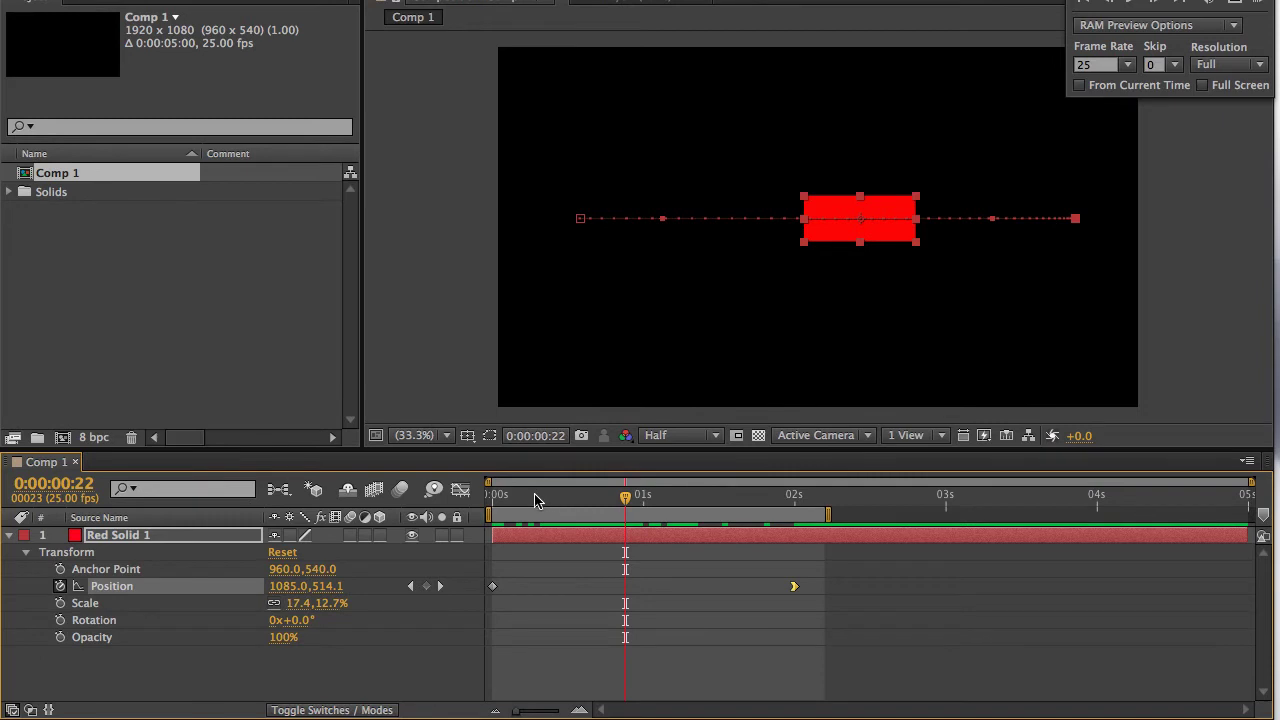
{"action": "left_click_drag", "start_coordinate": [535, 497], "coordinate": [470, 510]}
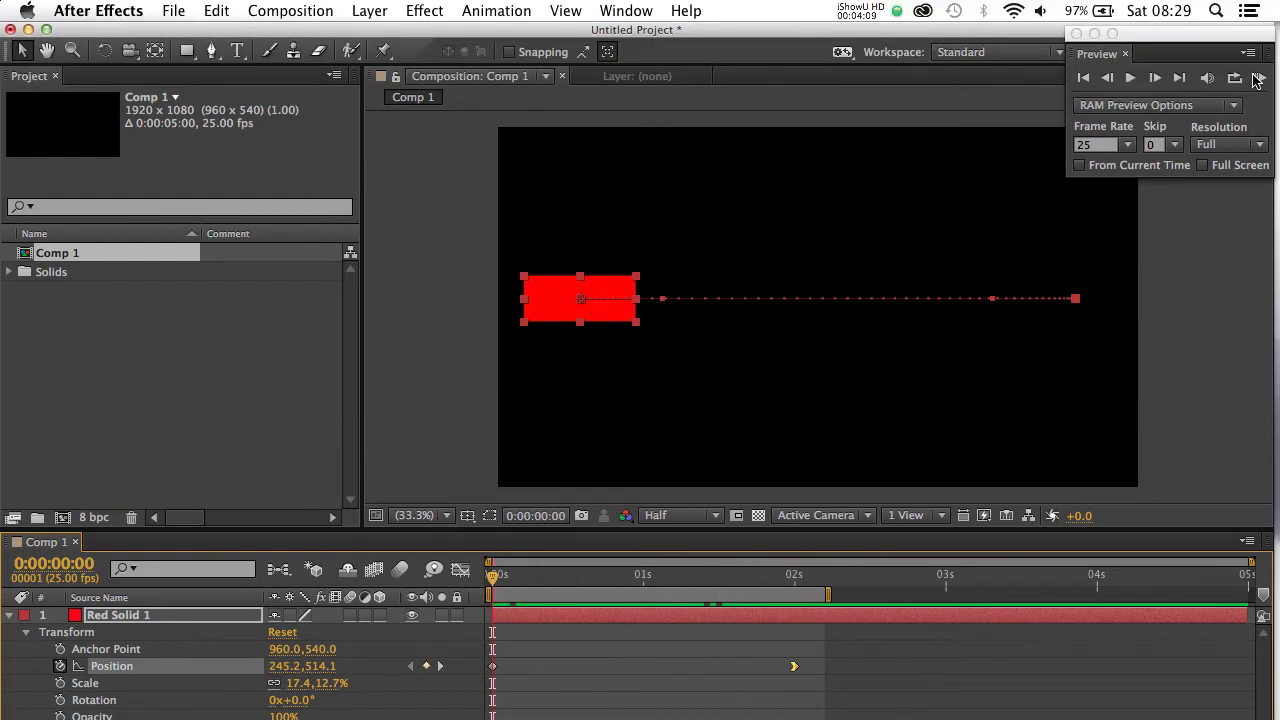
{"action": "left_click", "coordinate": [1257, 78]}
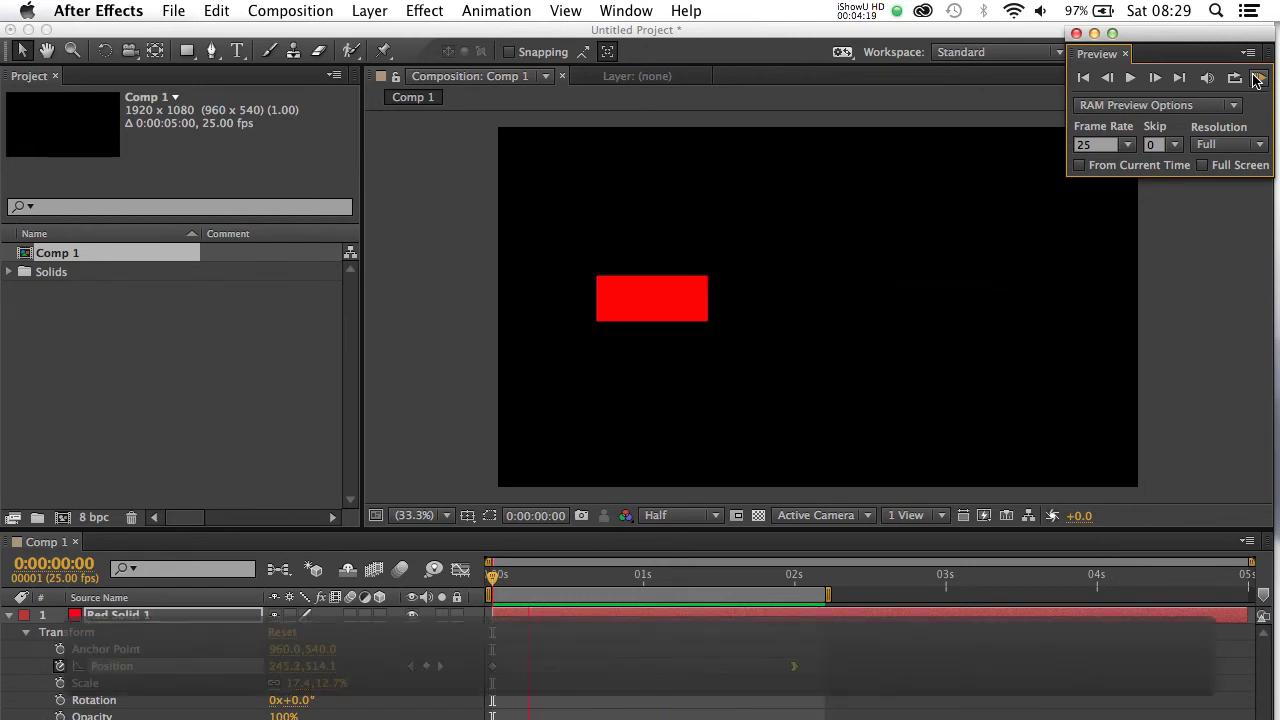
{"action": "left_click", "coordinate": [1258, 80]}
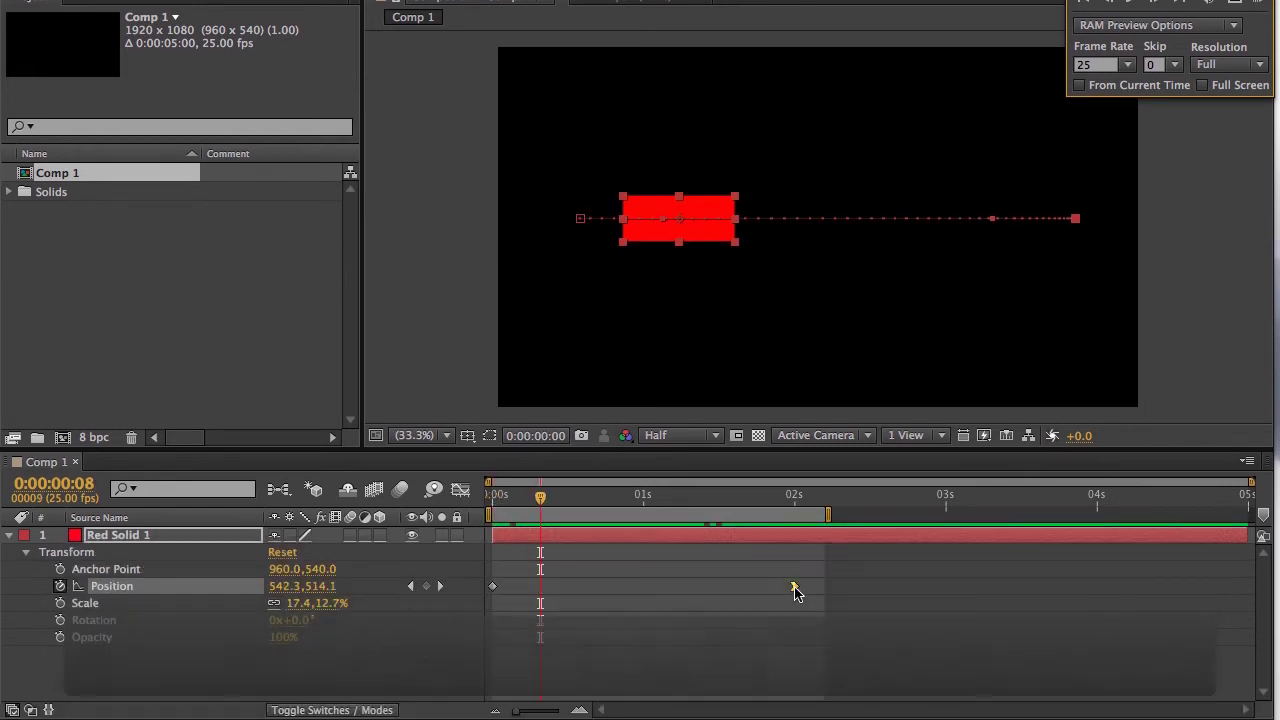
Move the eased Position keyframe from 2 seconds to 1 second and preview the shortened animation.
{"action": "left_click_drag", "start_coordinate": [793, 590], "coordinate": [645, 585]}
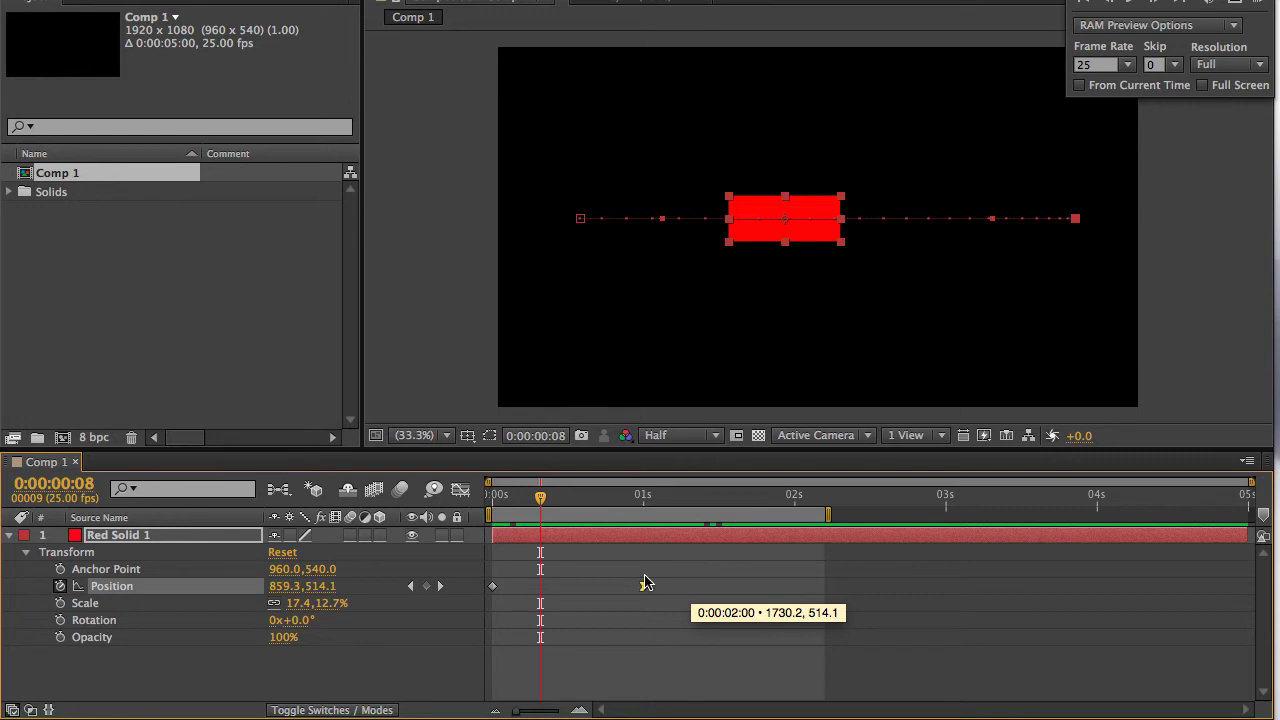
{"action": "left_click_drag", "start_coordinate": [645, 585], "coordinate": [645, 585]}
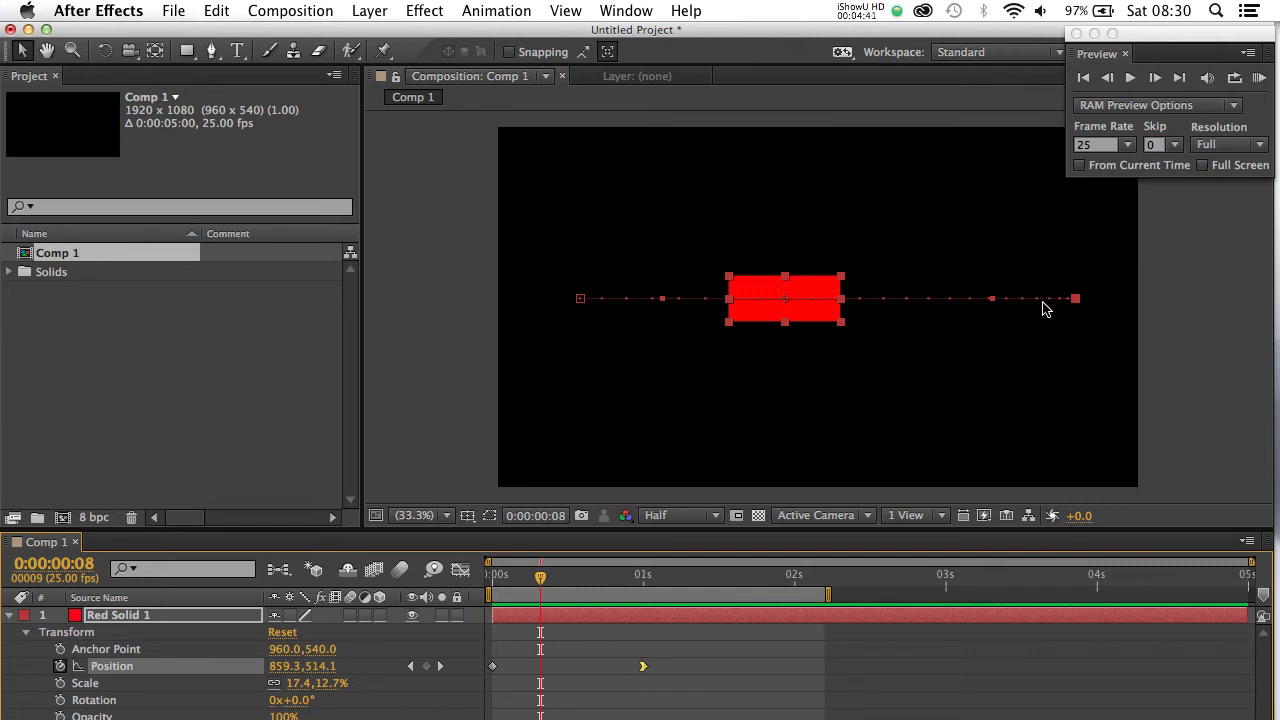
{"action": "left_click", "coordinate": [1258, 82]}
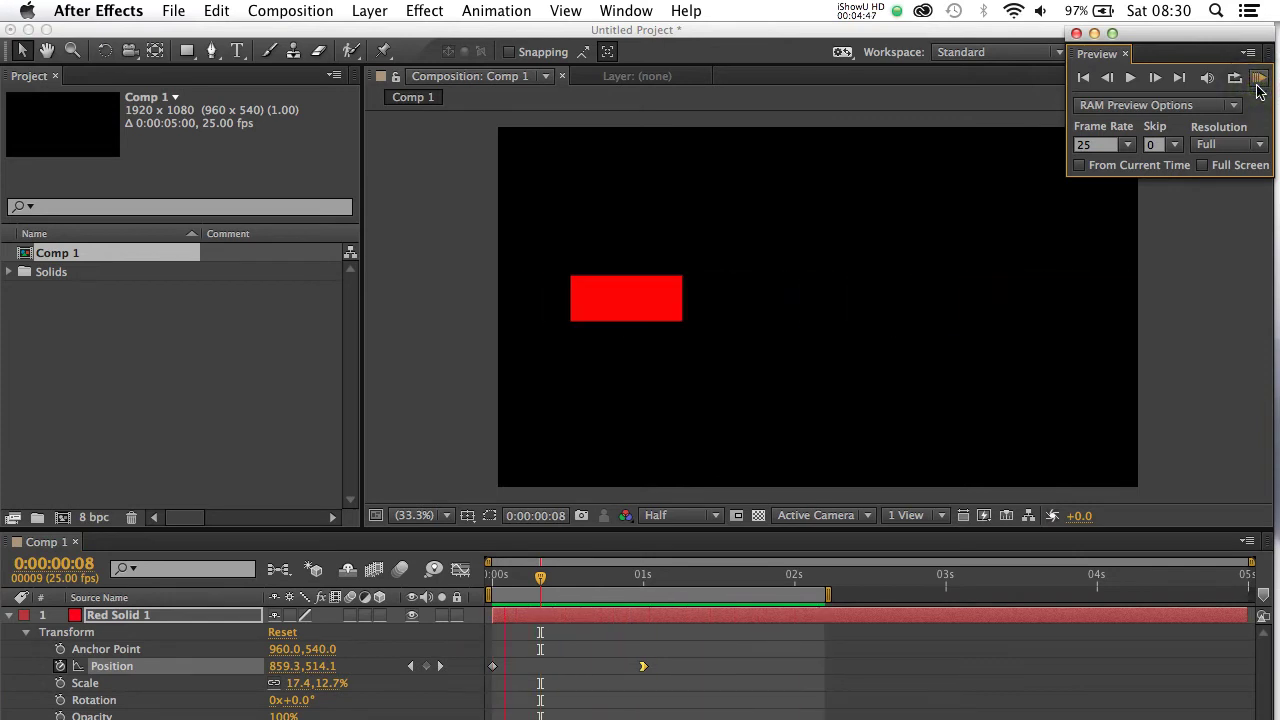
{"action": "left_click", "coordinate": [949, 318]}
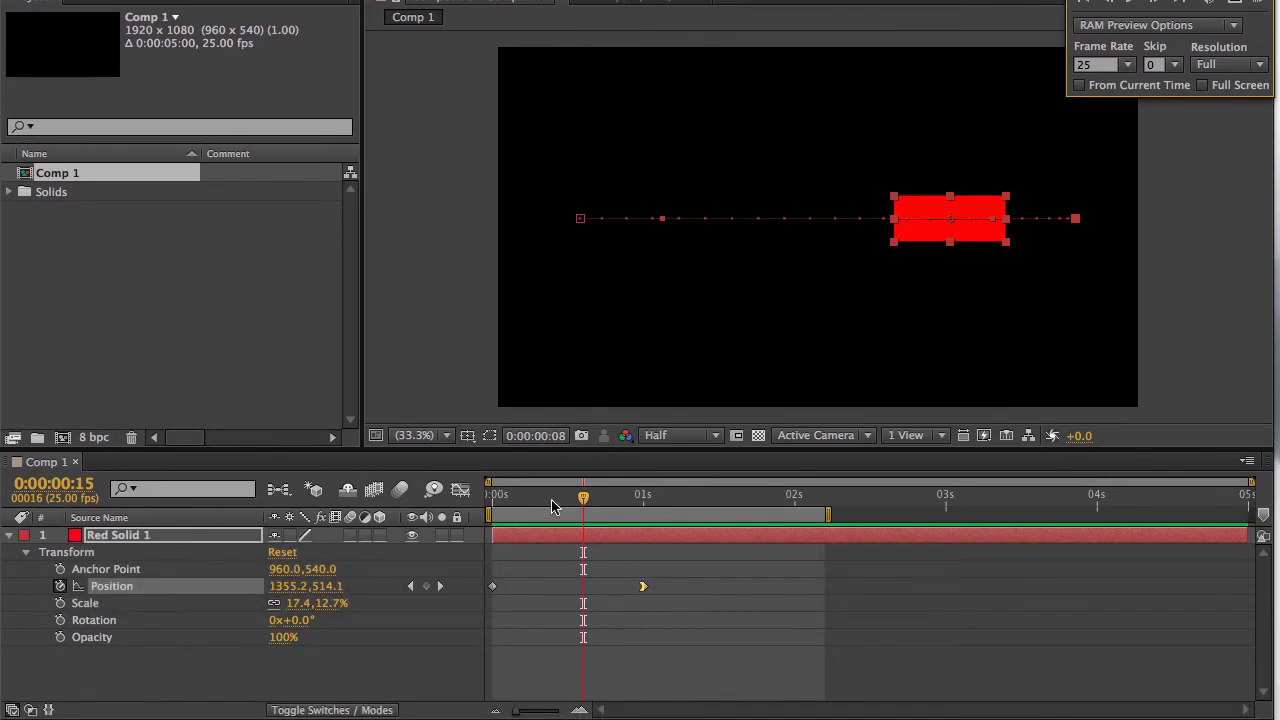
Place the playhead at 0:00:00:10 and convert the Position keyframe at 1 second back to linear interpolation.
{"action": "left_click", "coordinate": [552, 575]}
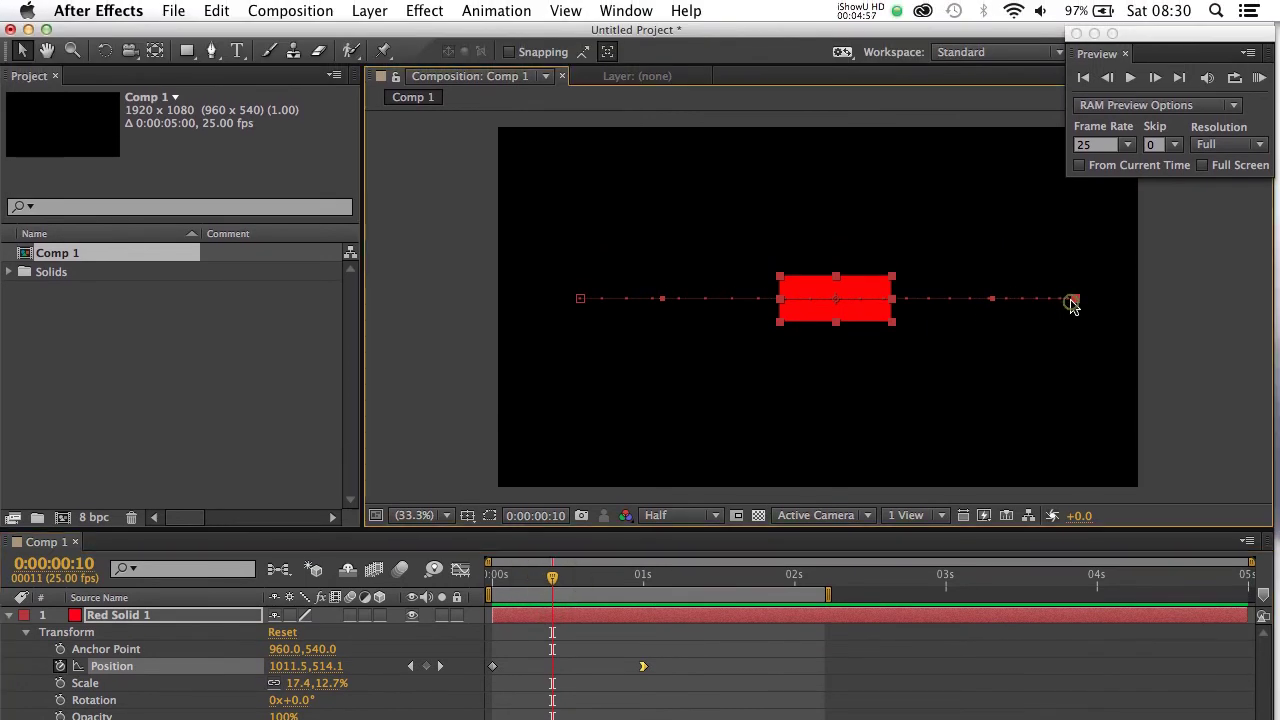
{"action": "left_click", "coordinate": [1072, 300]}
{"action": "left_click", "coordinate": [608, 304]}
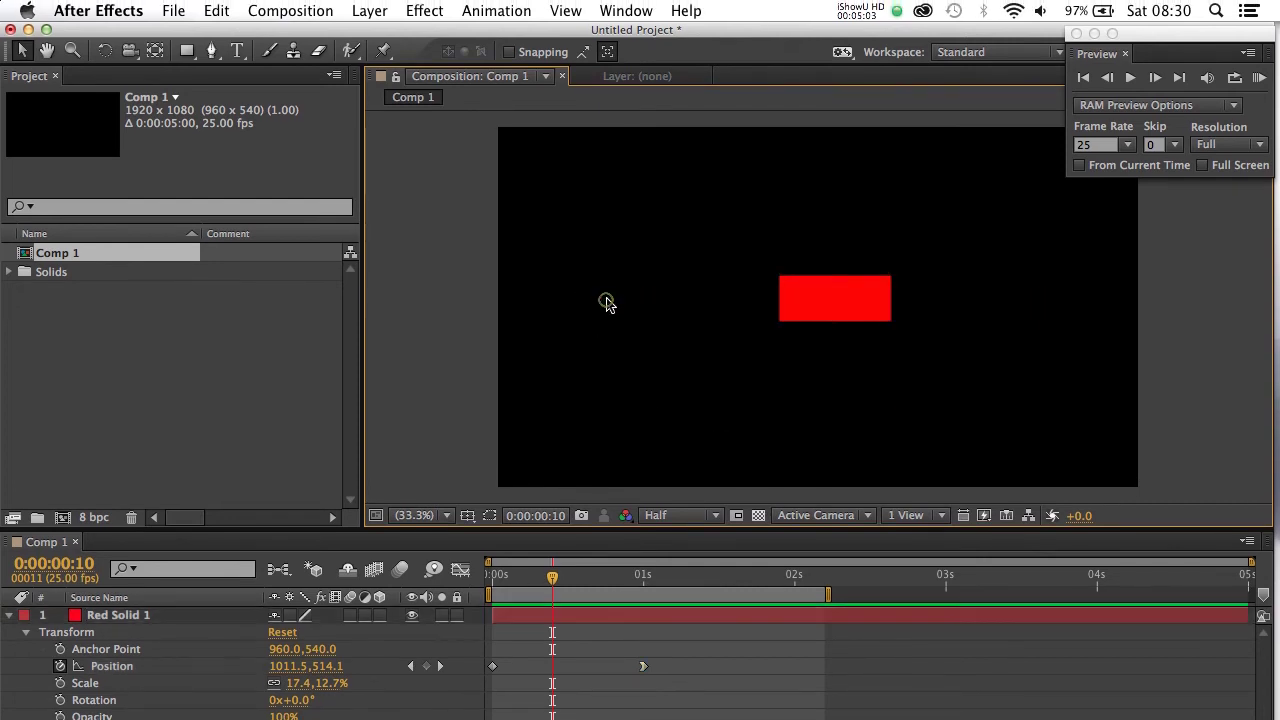
{"action": "left_click", "coordinate": [791, 304]}
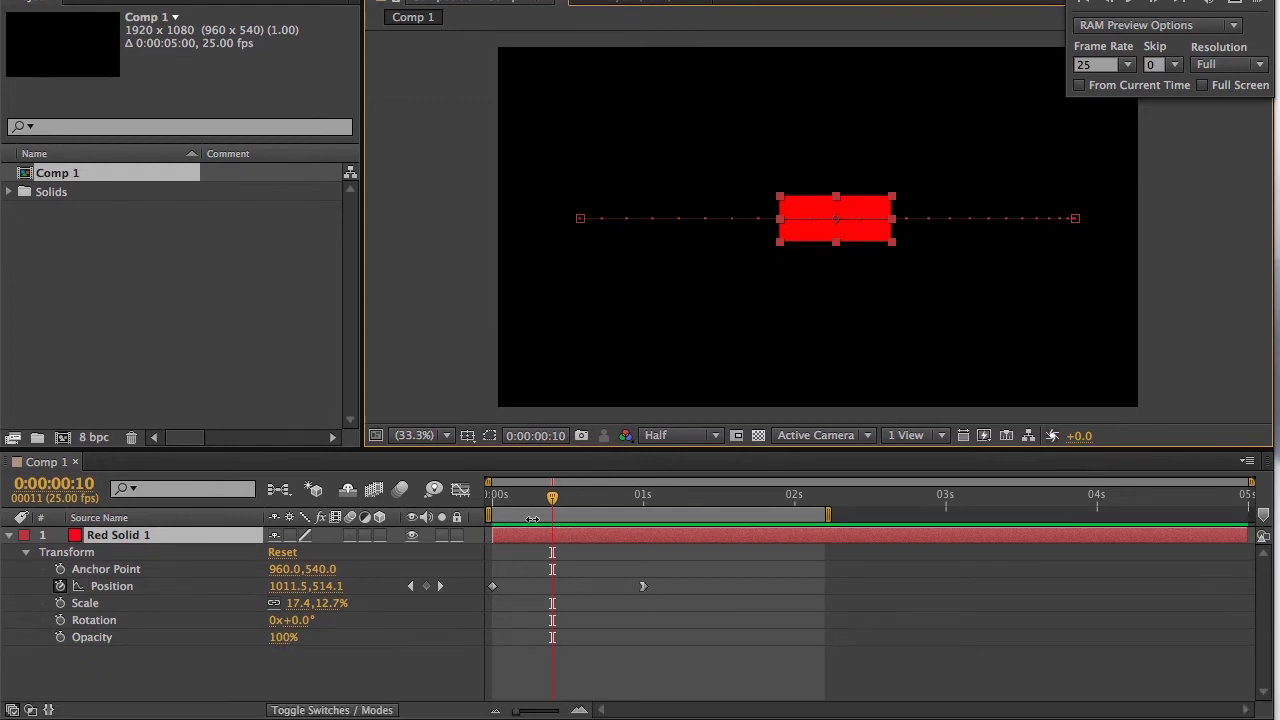
{"action": "left_click", "coordinate": [643, 588]}
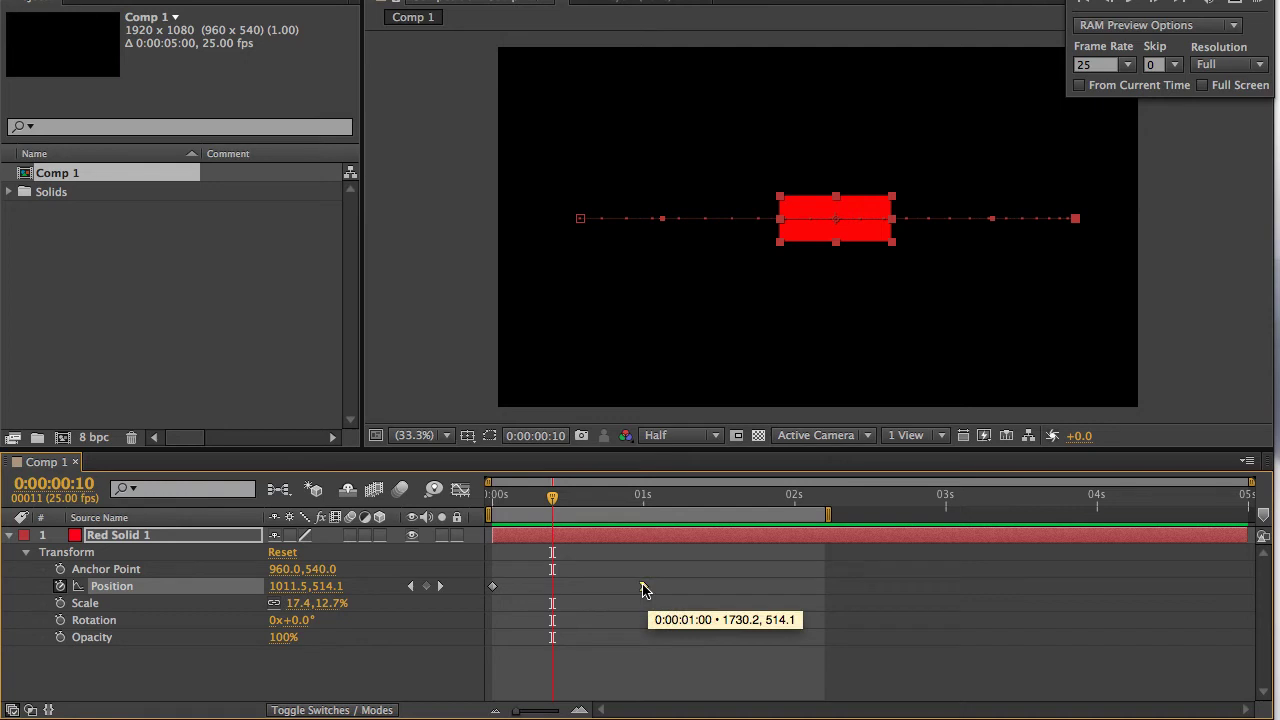
{"action": "left_click", "coordinate": [643, 587], "text": "ctrl"}
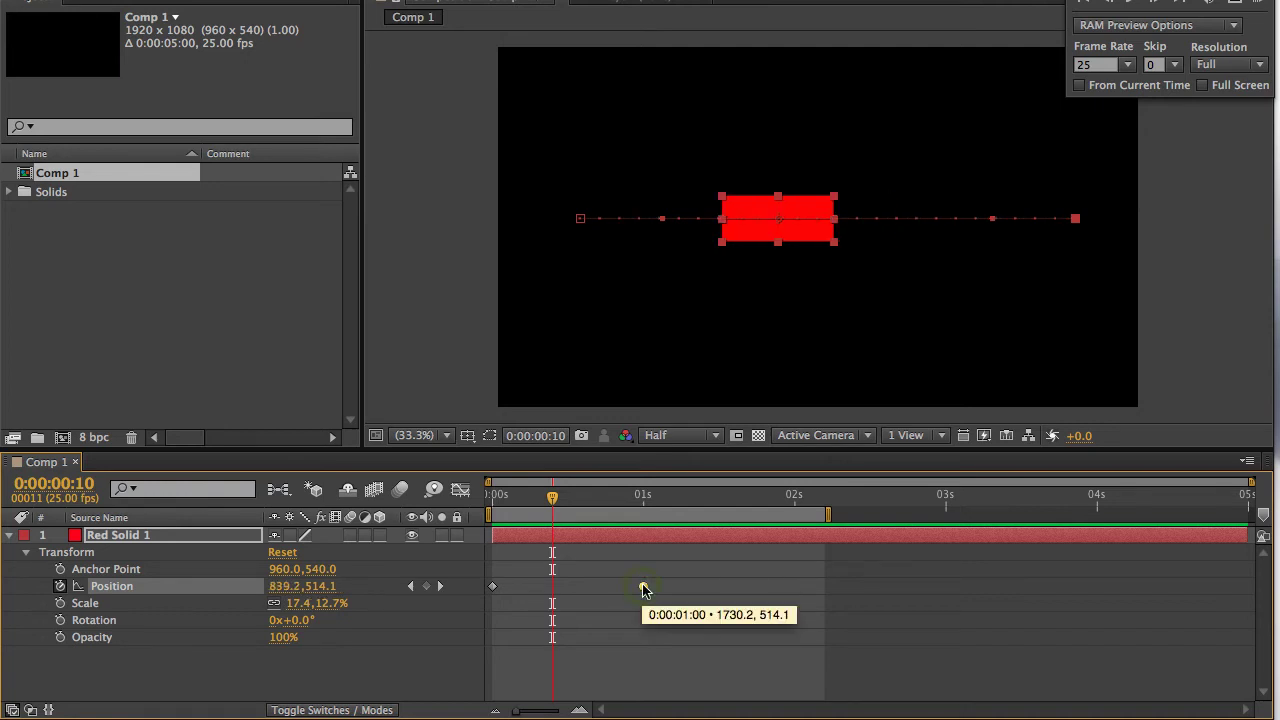
{"action": "left_click", "coordinate": [643, 587], "text": "ctrl"}
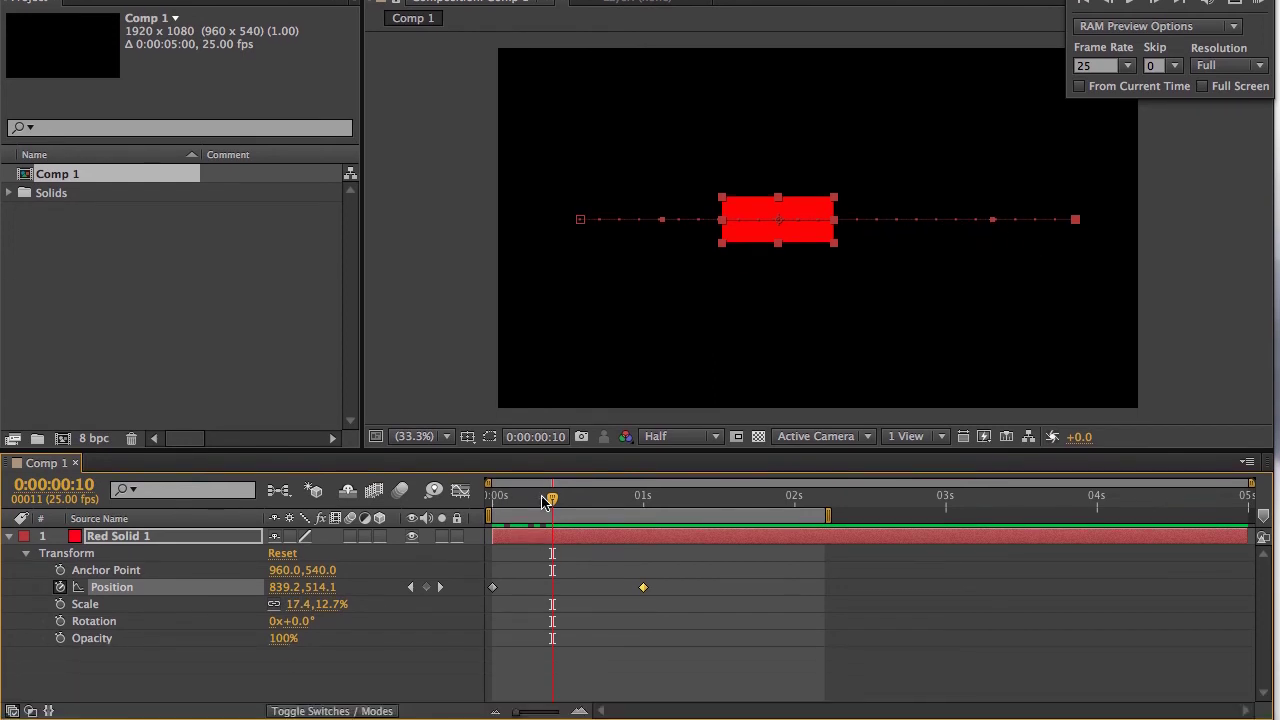
Return the playhead to the start and run a RAM preview of the one-second linear movement.
{"action": "left_click_drag", "start_coordinate": [545, 502], "coordinate": [490, 500]}
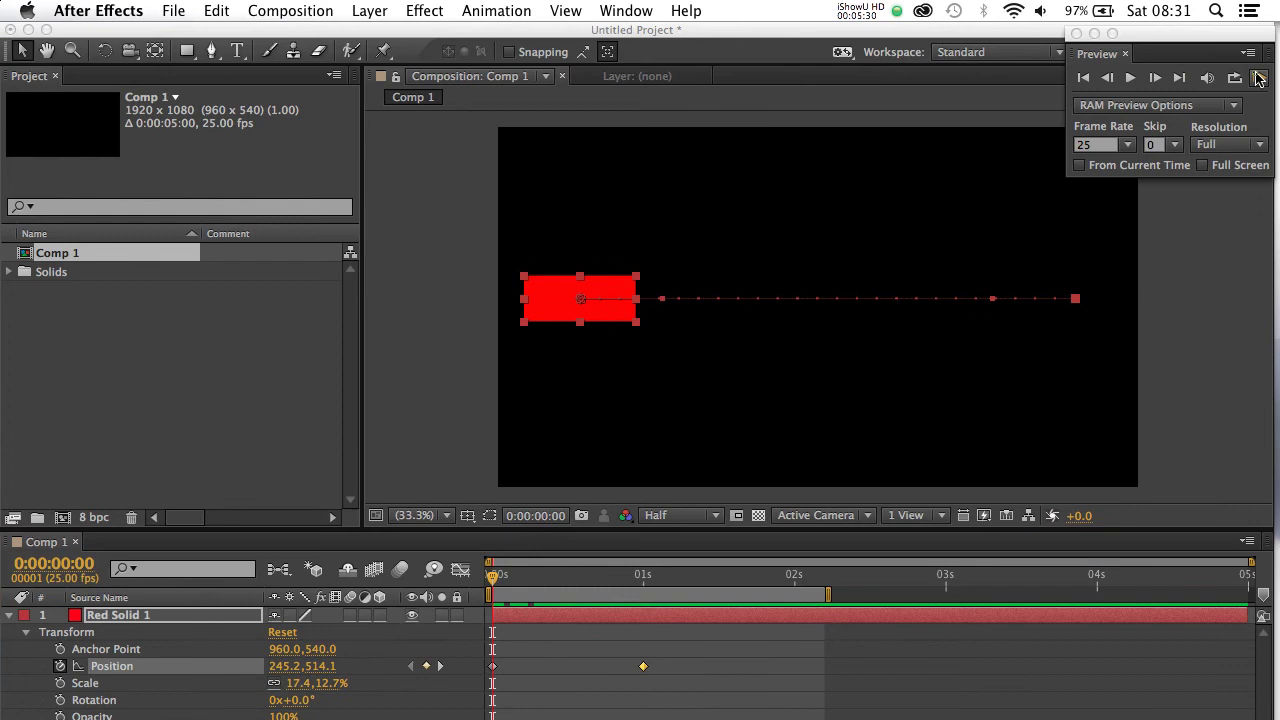
{"action": "left_click", "coordinate": [1258, 78]}
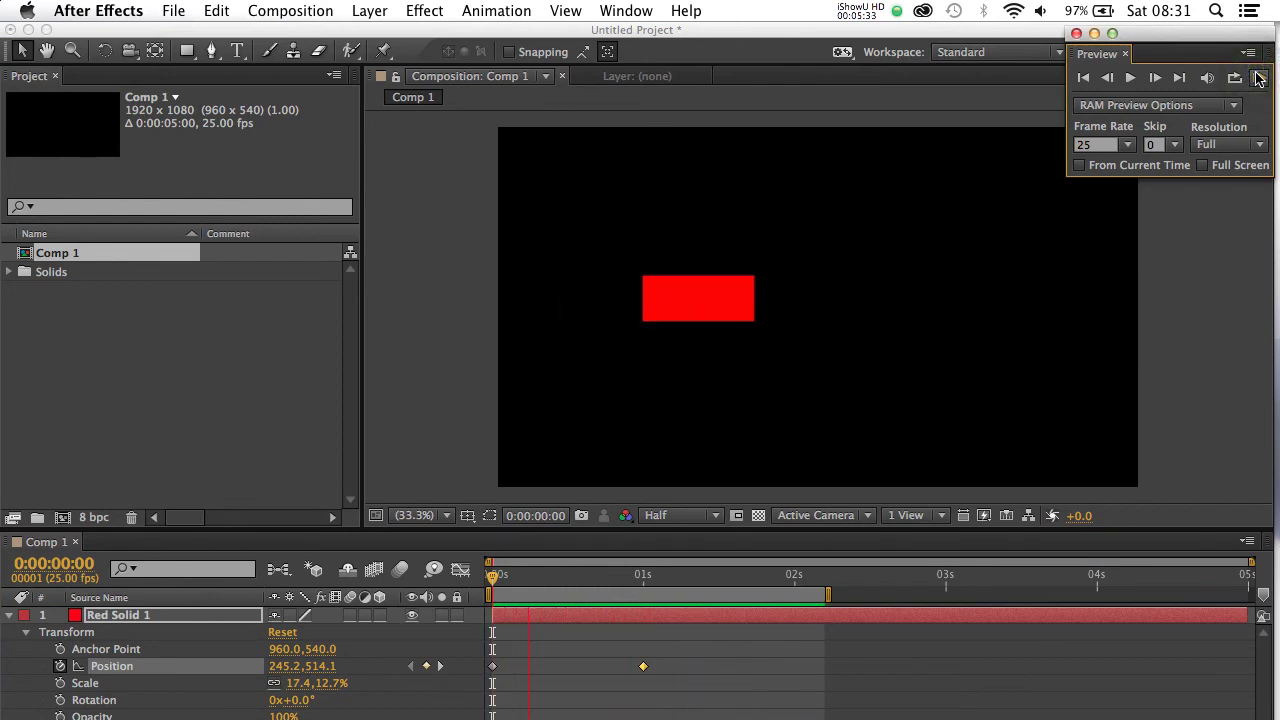
{"action": "left_click", "coordinate": [1258, 78]}
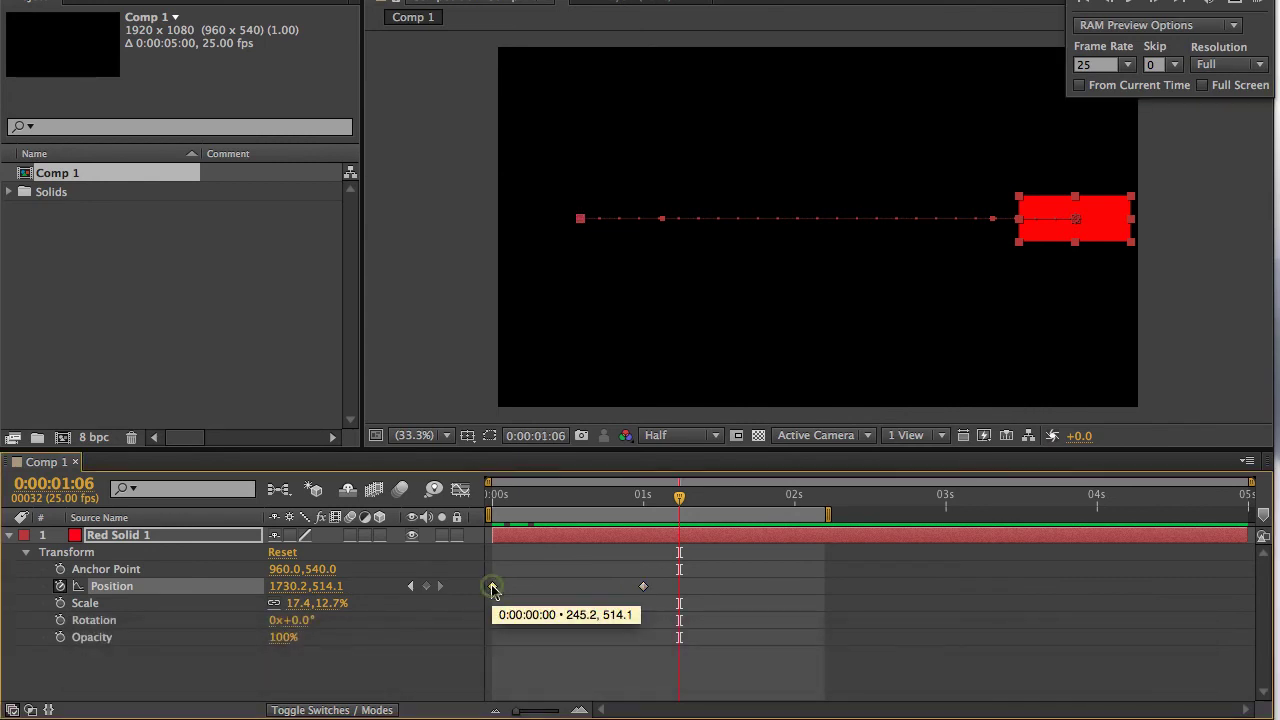
Apply Easy Ease Out to the red solid's first Position keyframe at 0 seconds.
{"action": "right_click", "coordinate": [491, 586]}
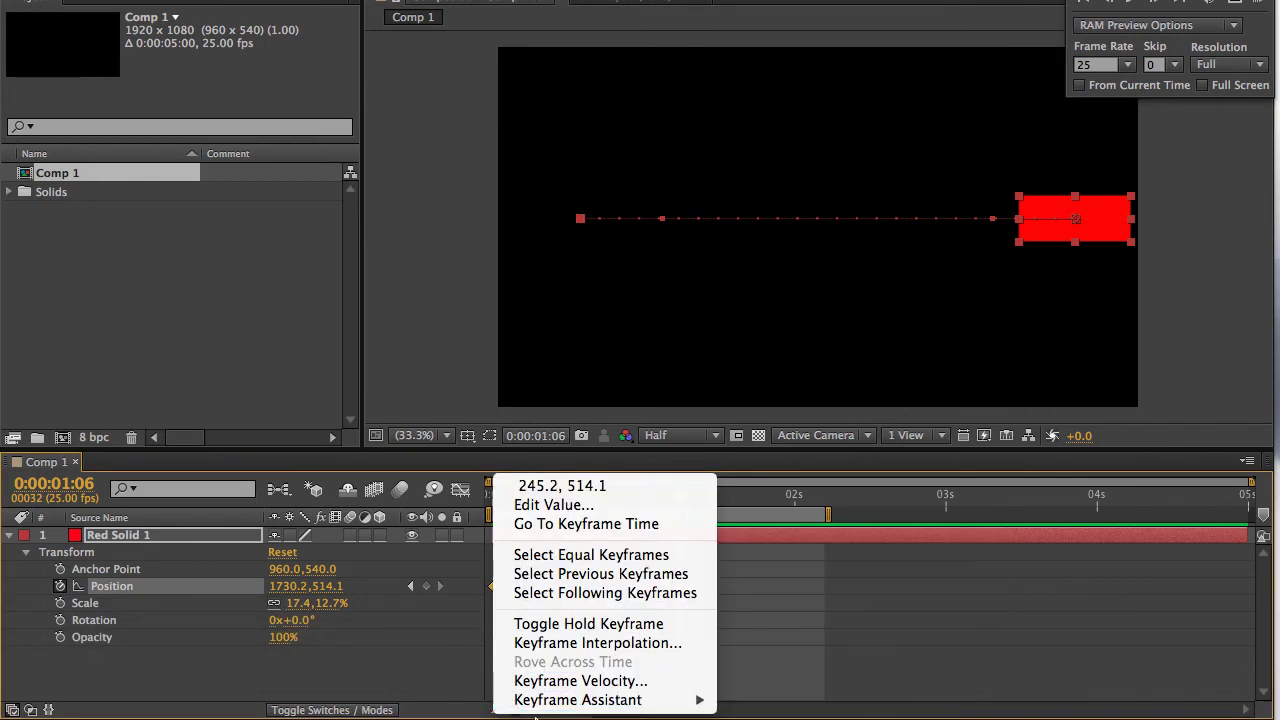
{"action": "mouse_move", "coordinate": [640, 699]}
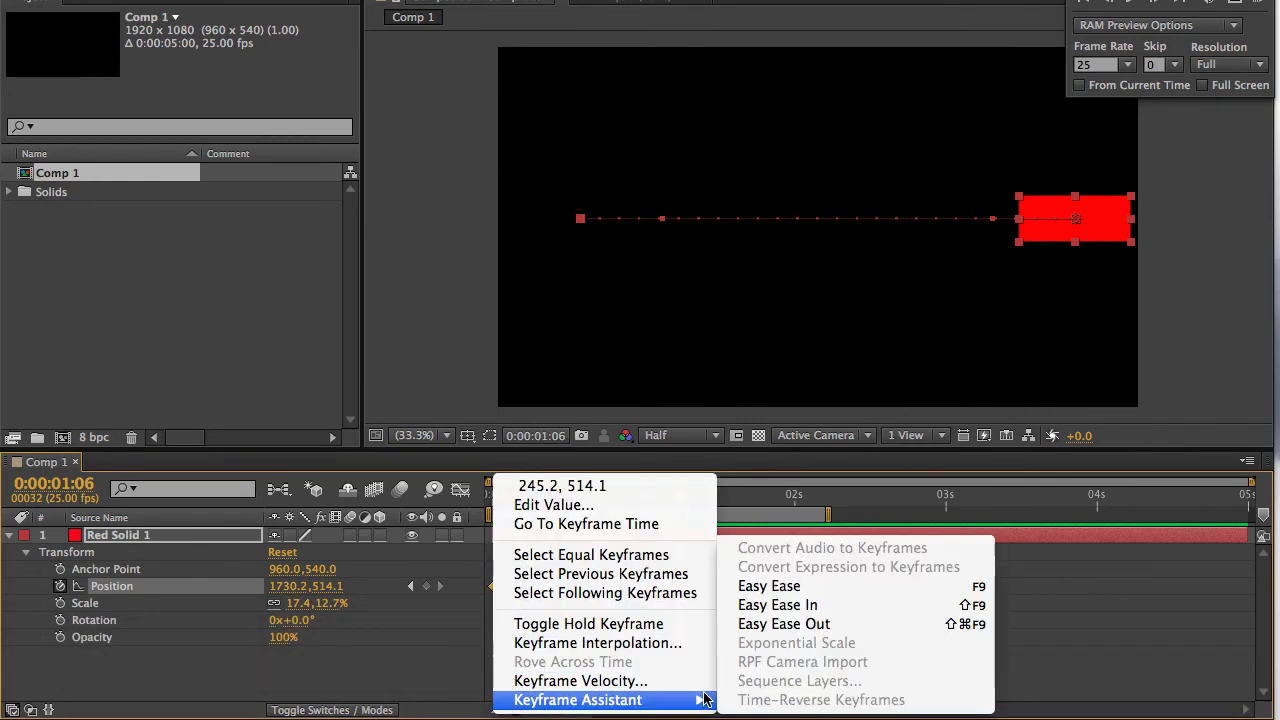
{"action": "left_click", "coordinate": [754, 626]}
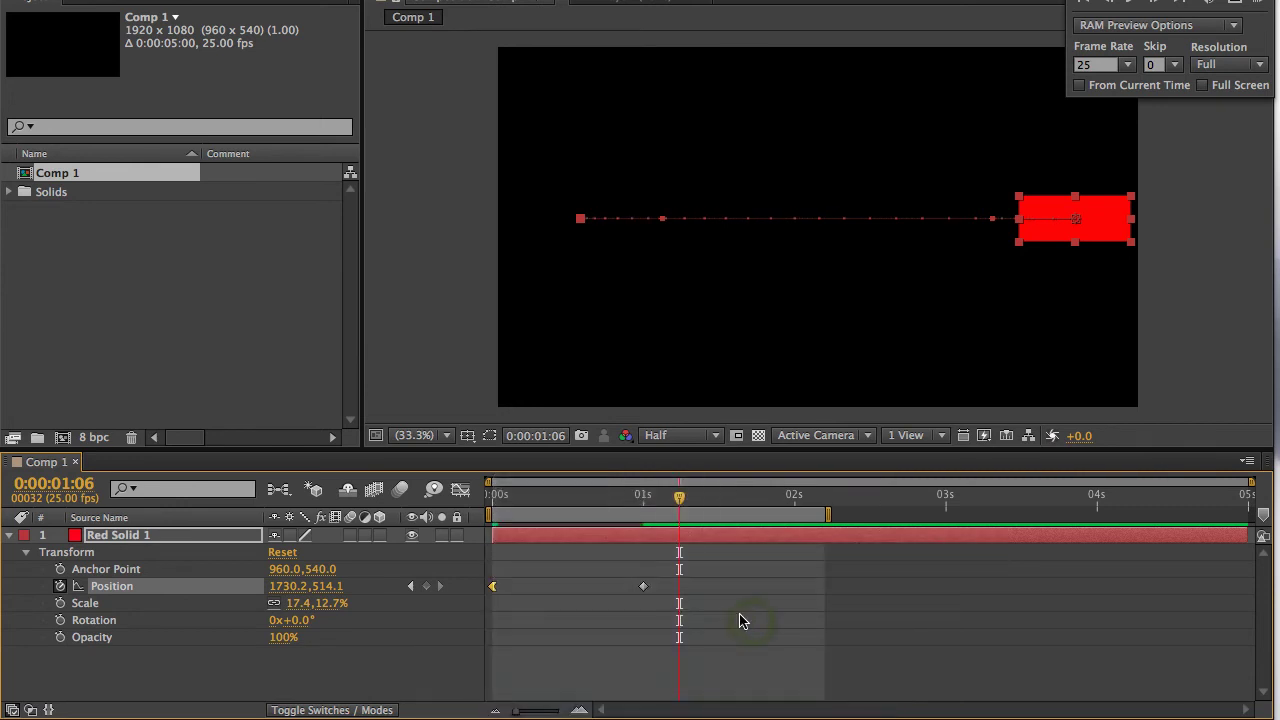
Scrub back through the Easy Ease Out motion to the start and run a RAM preview of it.
{"action": "left_click_drag", "start_coordinate": [679, 497], "coordinate": [575, 514]}
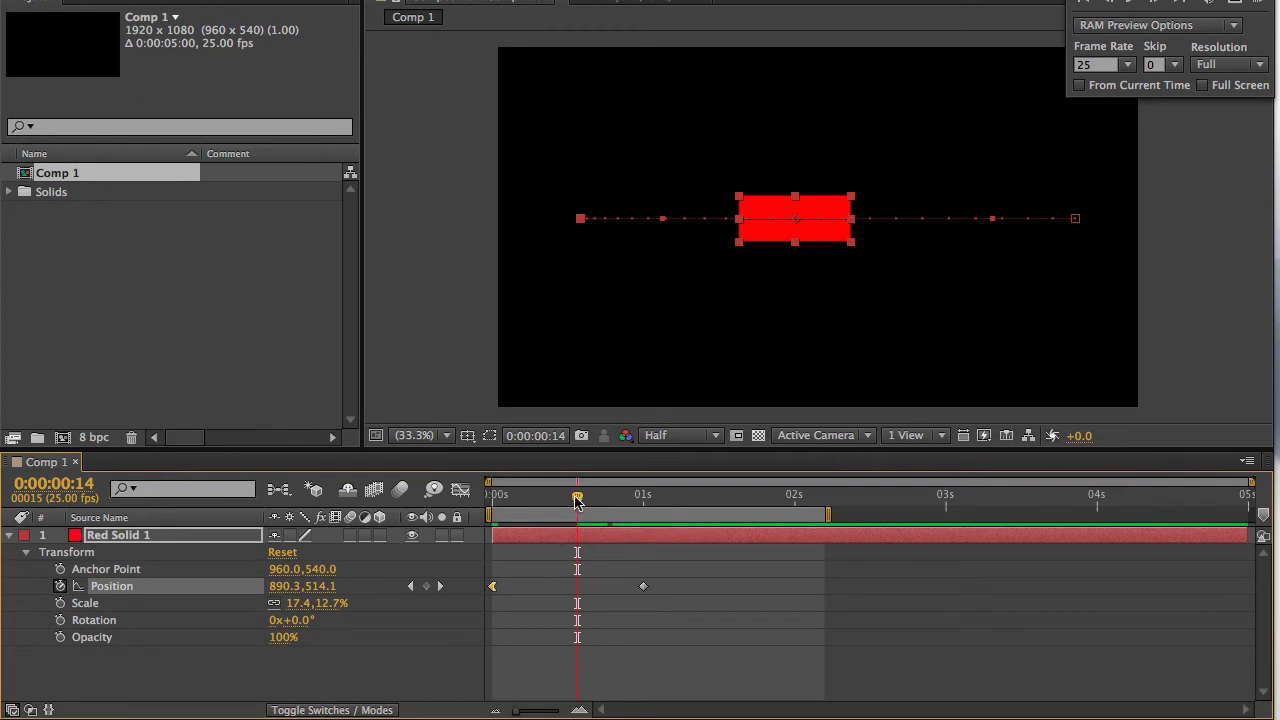
{"action": "left_click_drag", "start_coordinate": [577, 500], "coordinate": [492, 500]}
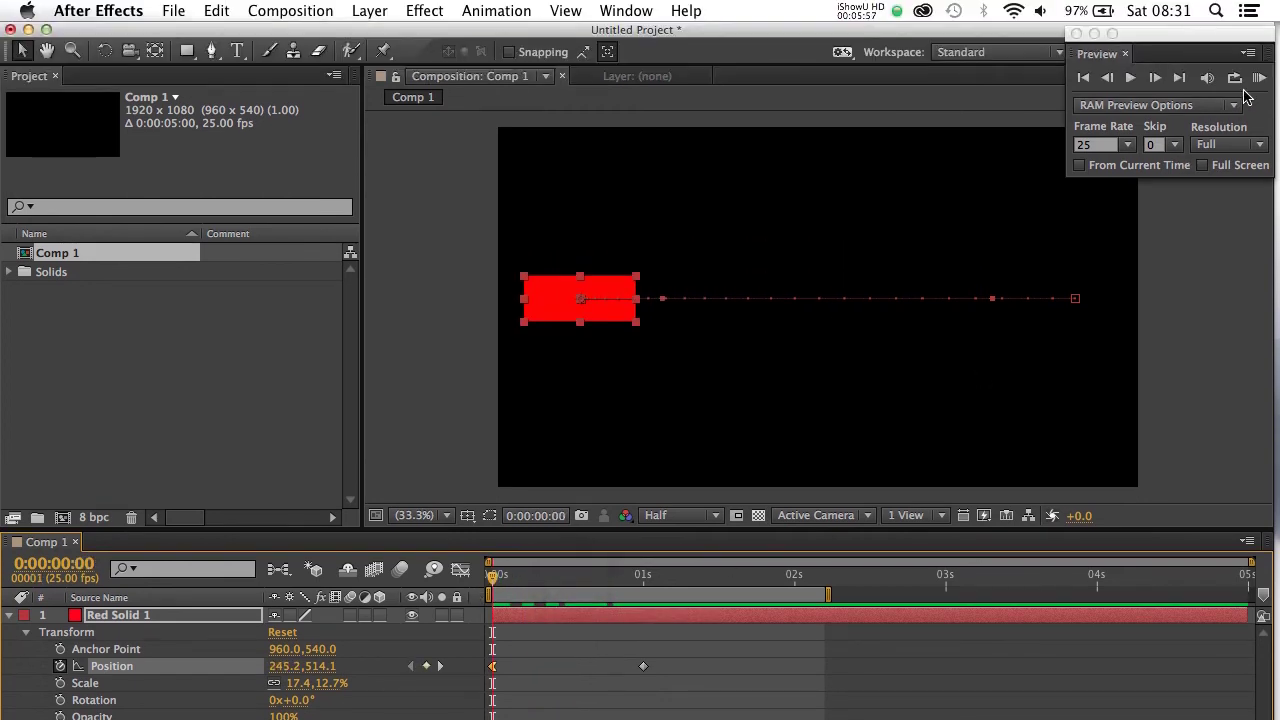
{"action": "left_click", "coordinate": [1259, 78]}
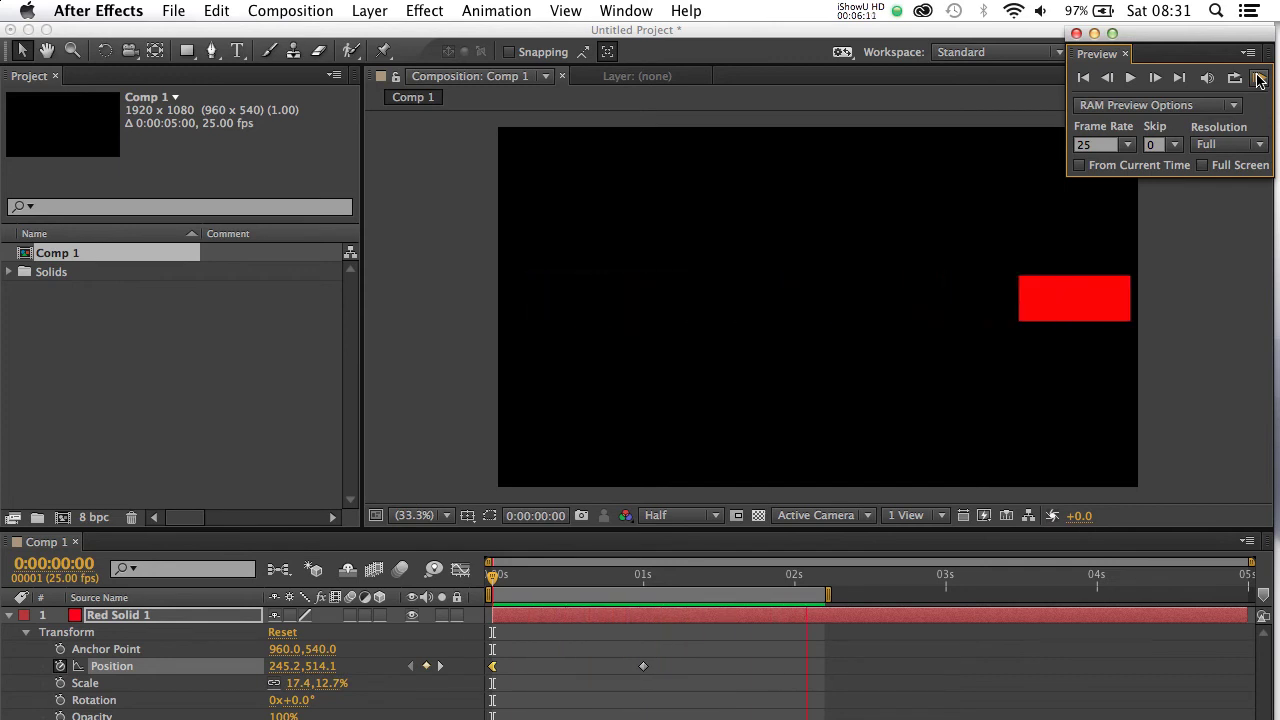
{"action": "left_click", "coordinate": [1259, 80]}
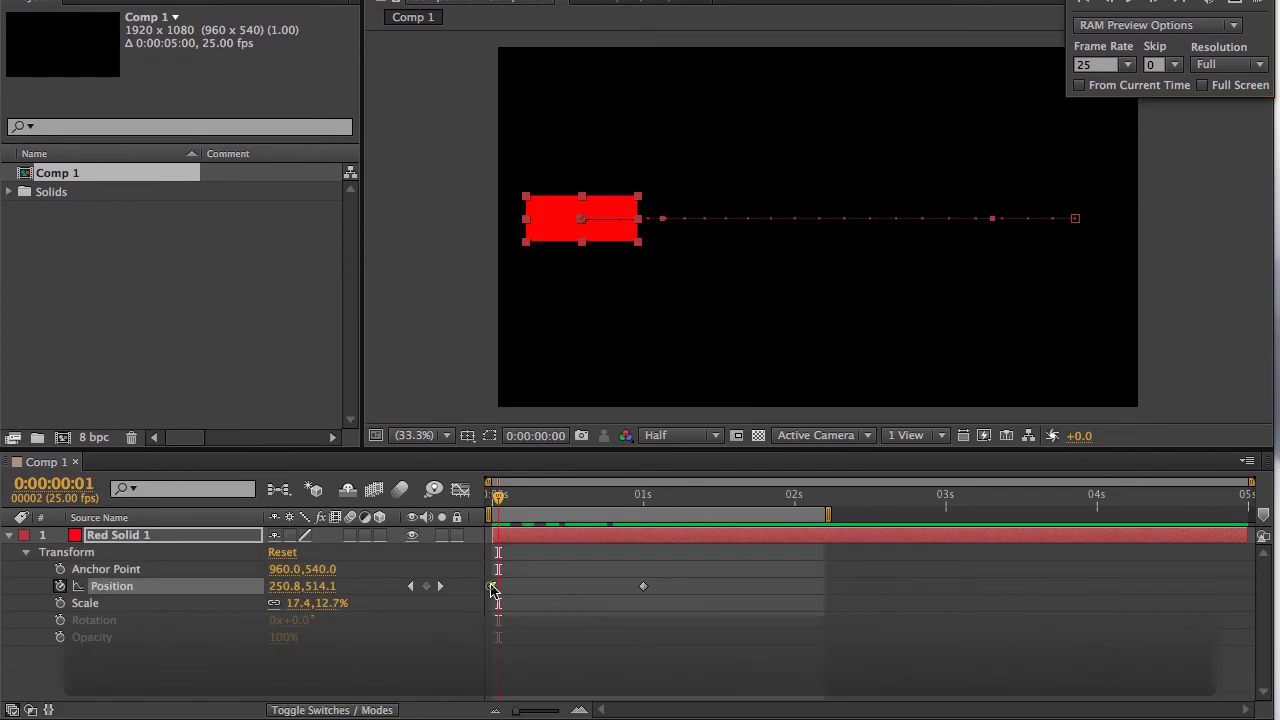
Convert the first Position keyframe back to linear and apply Easy Ease In to the Position keyframe at 1 second.
{"action": "left_click", "coordinate": [492, 587]}
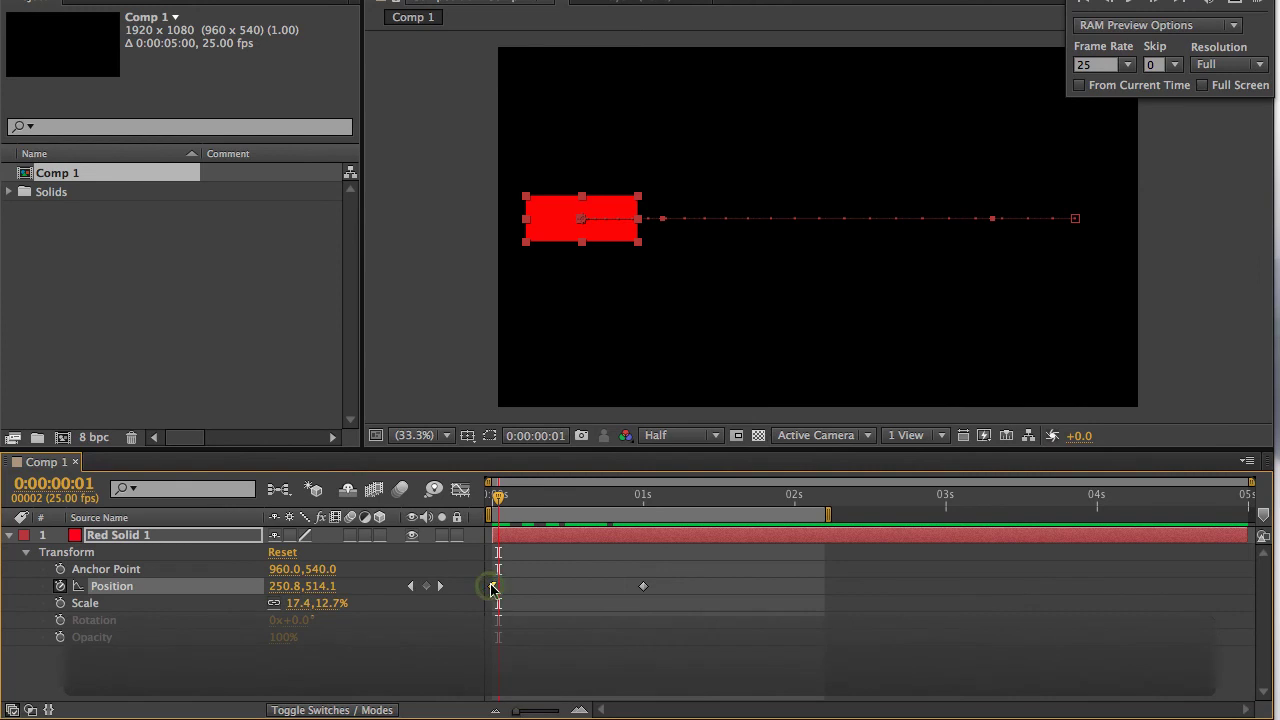
{"action": "left_click", "coordinate": [643, 587]}
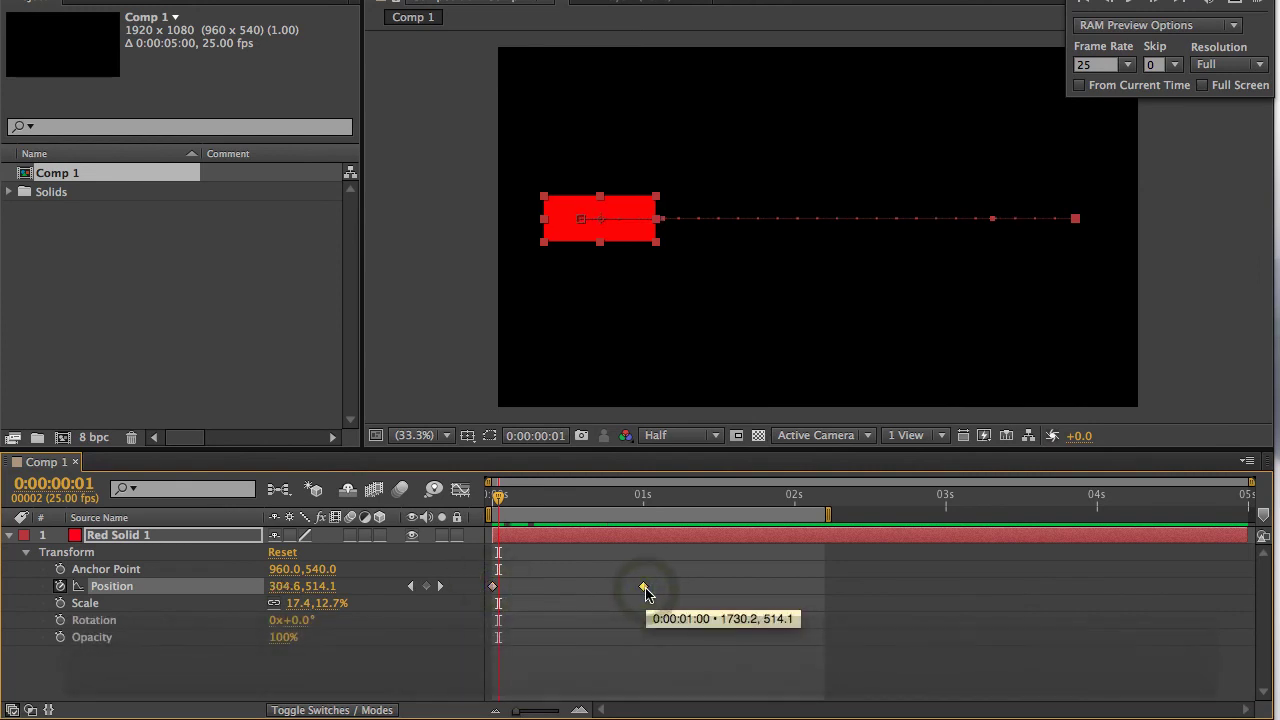
{"action": "right_click", "coordinate": [644, 589]}
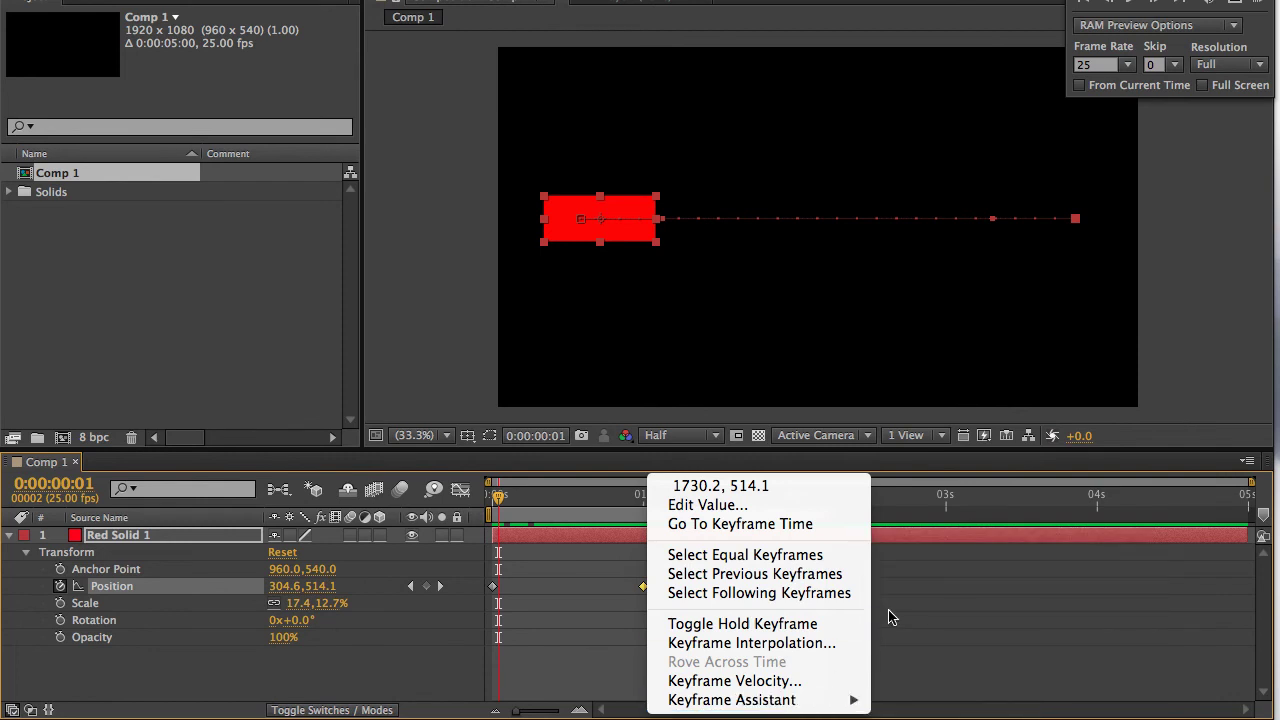
{"action": "mouse_move", "coordinate": [786, 700]}
{"action": "left_click", "coordinate": [920, 608]}
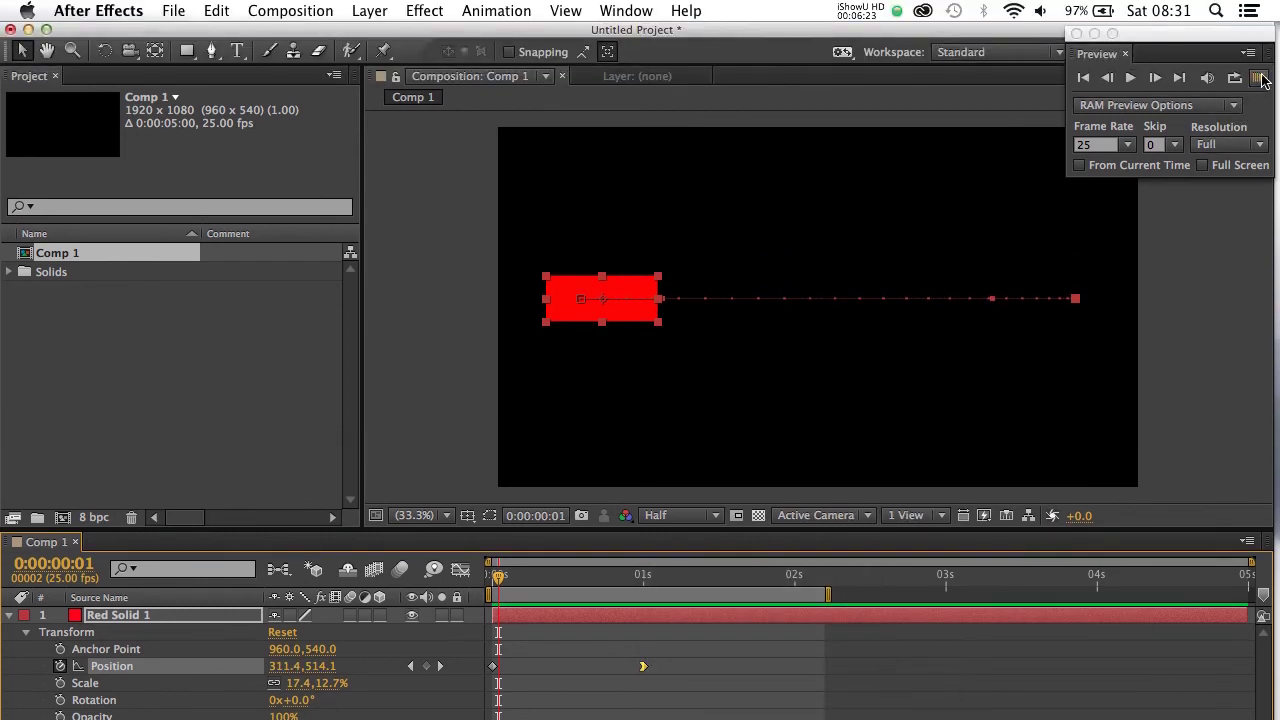
Run a RAM preview of the Easy Ease In motion and scrub the playhead to 0:00:00:10.
{"action": "left_click", "coordinate": [1262, 80]}
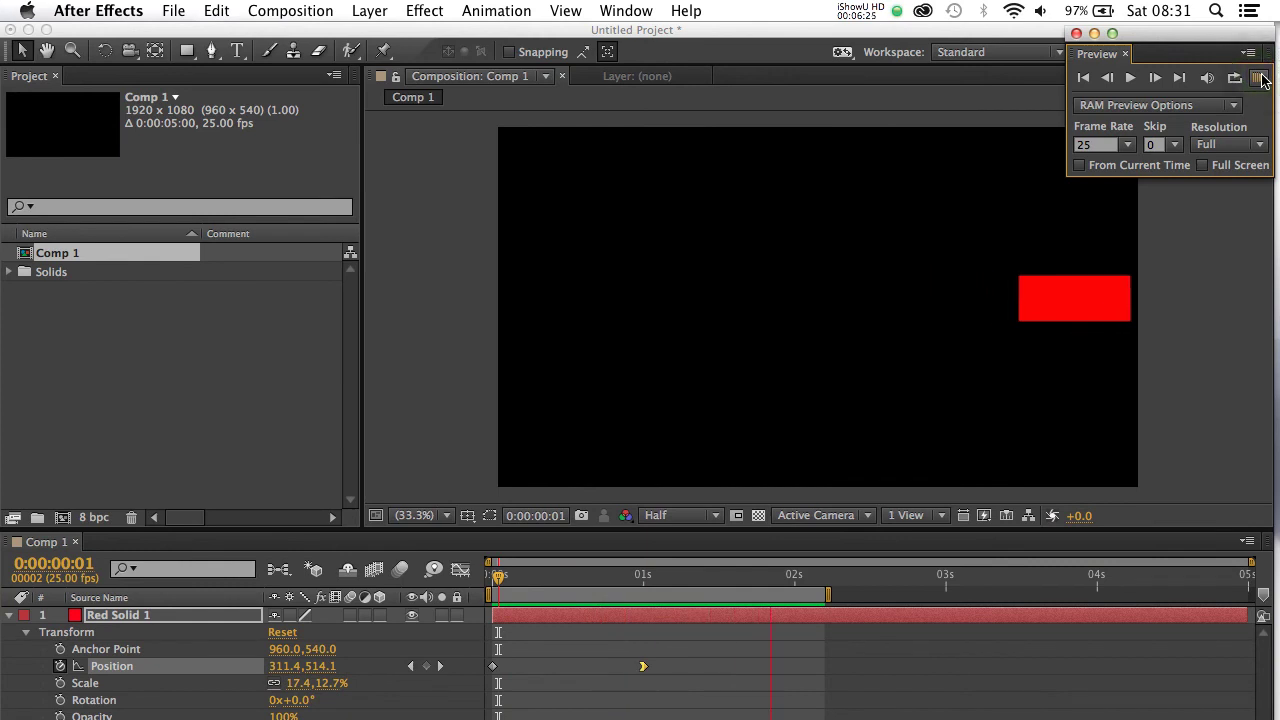
{"action": "left_click", "coordinate": [1262, 80]}
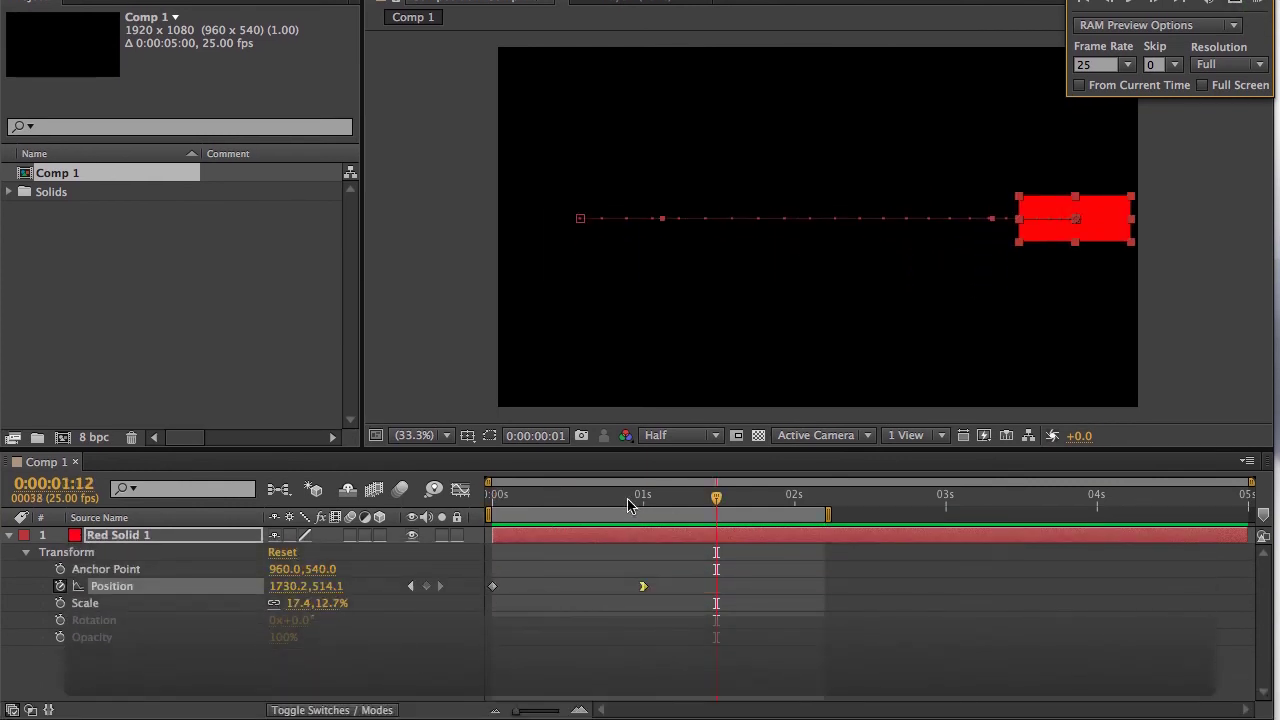
{"action": "left_click", "coordinate": [628, 579]}
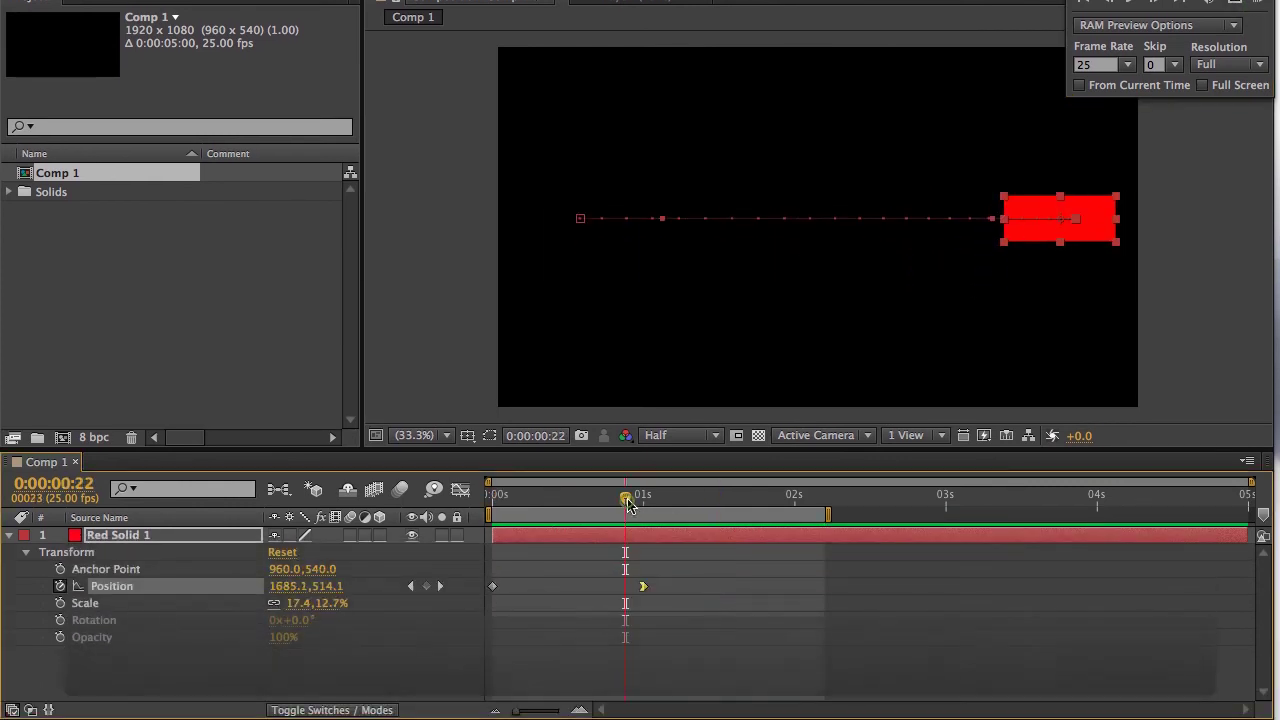
{"action": "left_click_drag", "start_coordinate": [628, 503], "coordinate": [556, 499]}
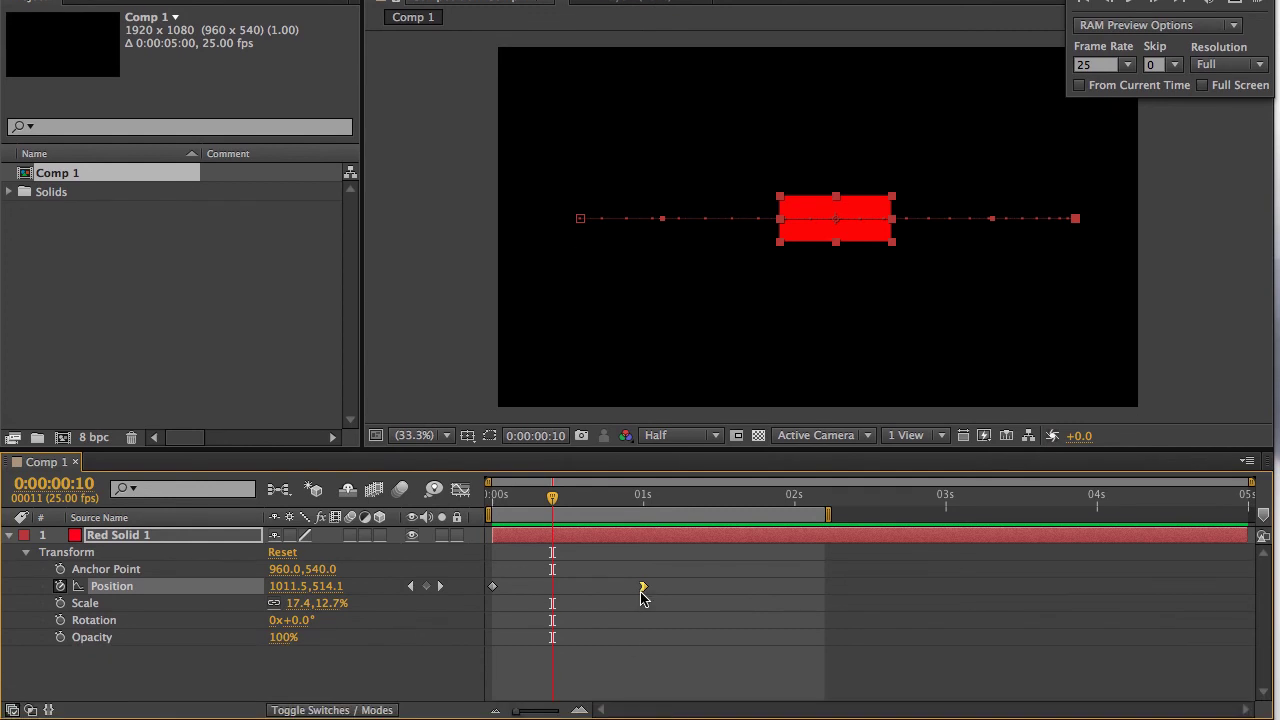
Convert the Position keyframe at 1 second back to linear, and apply Easy Ease to both Position keyframes together.
{"action": "mouse_move", "coordinate": [644, 593]}
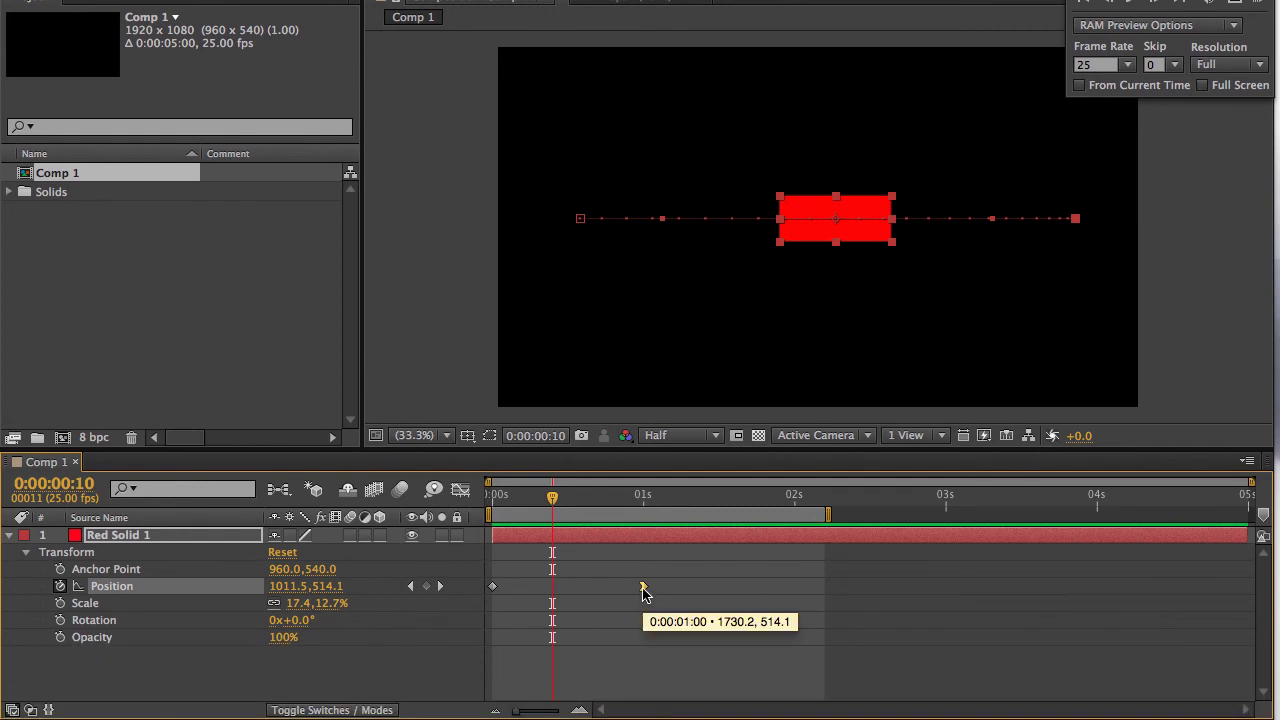
{"action": "left_click", "coordinate": [643, 587], "text": "super"}
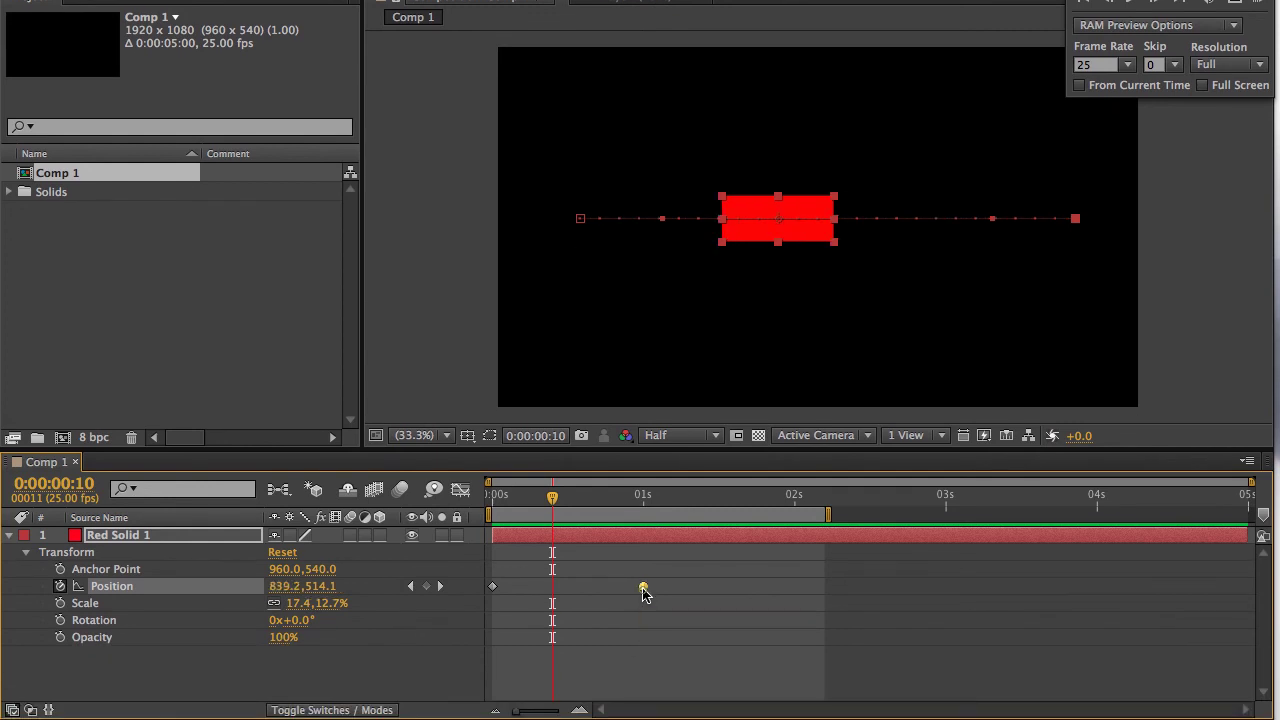
{"action": "left_click_drag", "start_coordinate": [668, 588], "coordinate": [489, 604]}
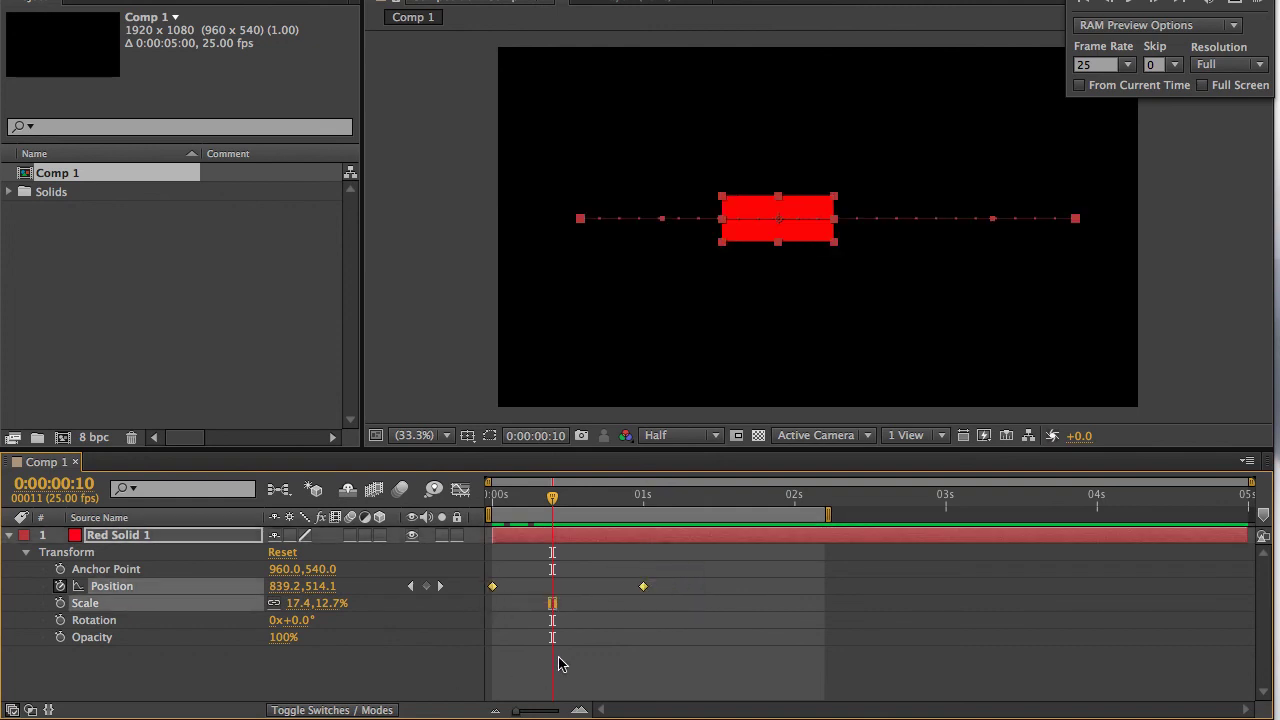
{"action": "right_click", "coordinate": [643, 588]}
{"action": "mouse_move", "coordinate": [697, 702]}
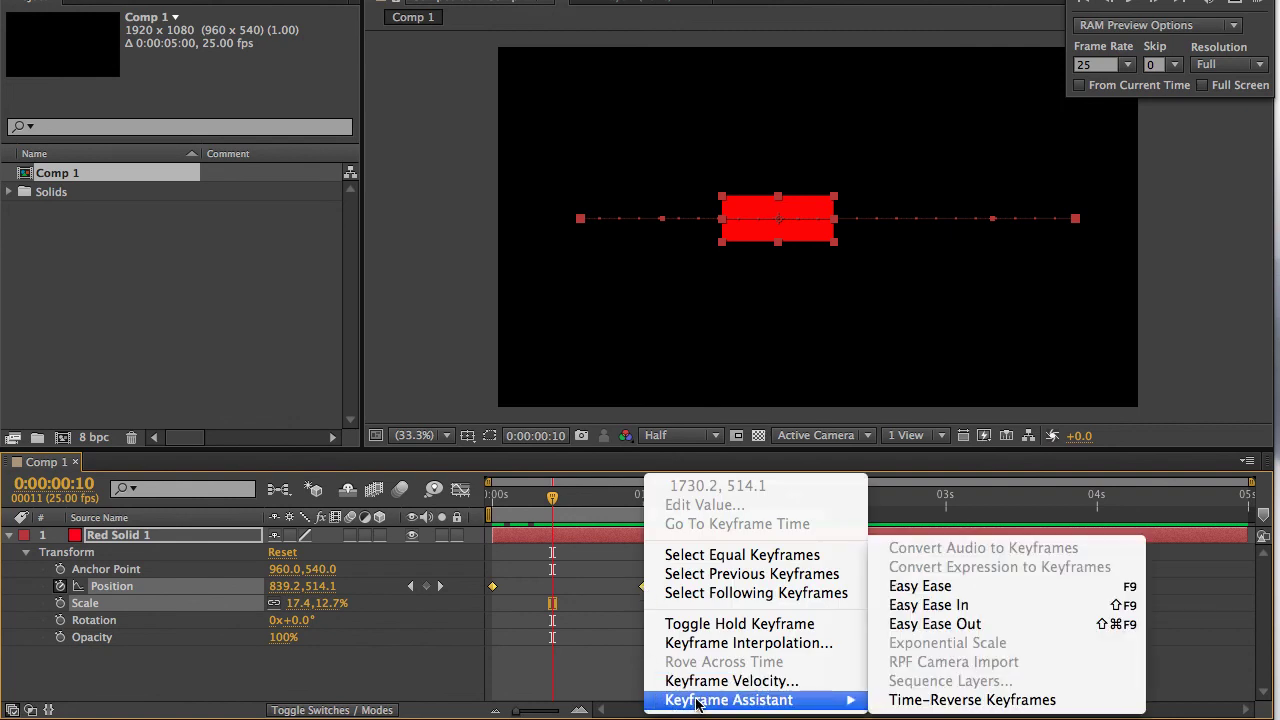
{"action": "left_click", "coordinate": [916, 590]}
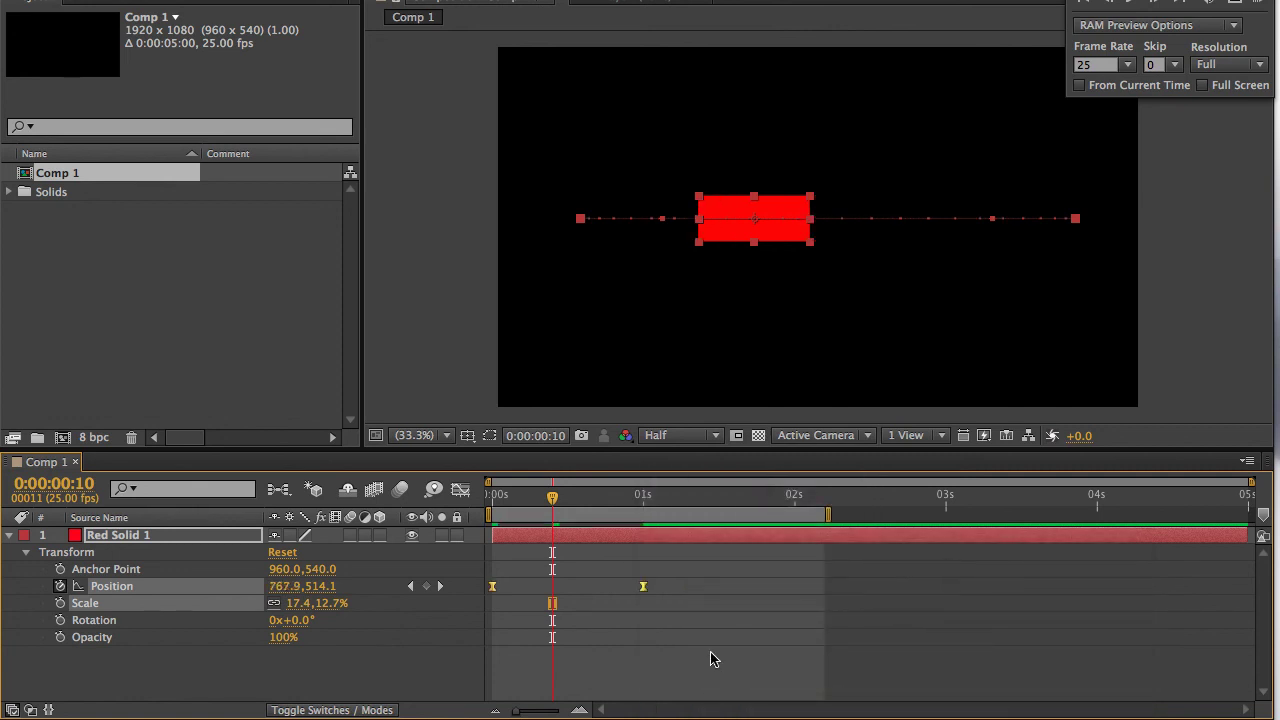
Scrub through the motion with both keyframes eased, return to the start and play a RAM preview.
{"action": "left_click_drag", "start_coordinate": [560, 503], "coordinate": [565, 494]}
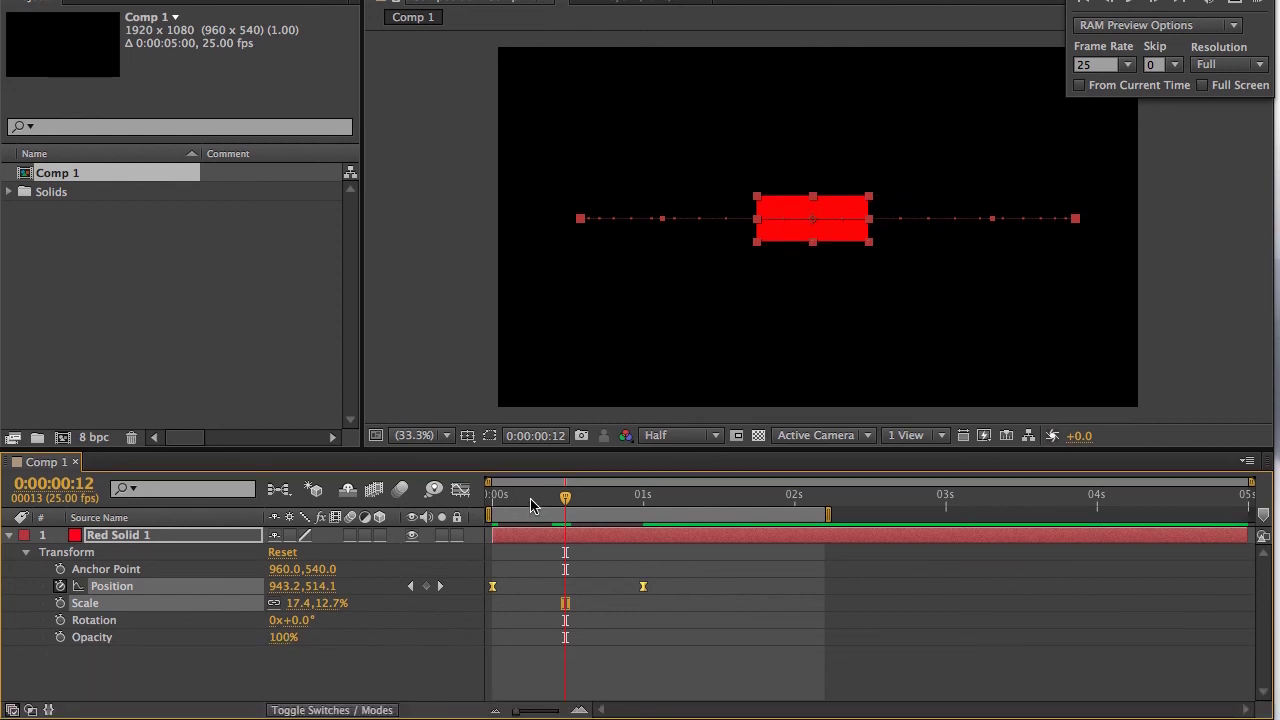
{"action": "left_click_drag", "start_coordinate": [530, 572], "coordinate": [490, 579]}
{"action": "left_click_drag", "start_coordinate": [490, 505], "coordinate": [488, 504]}
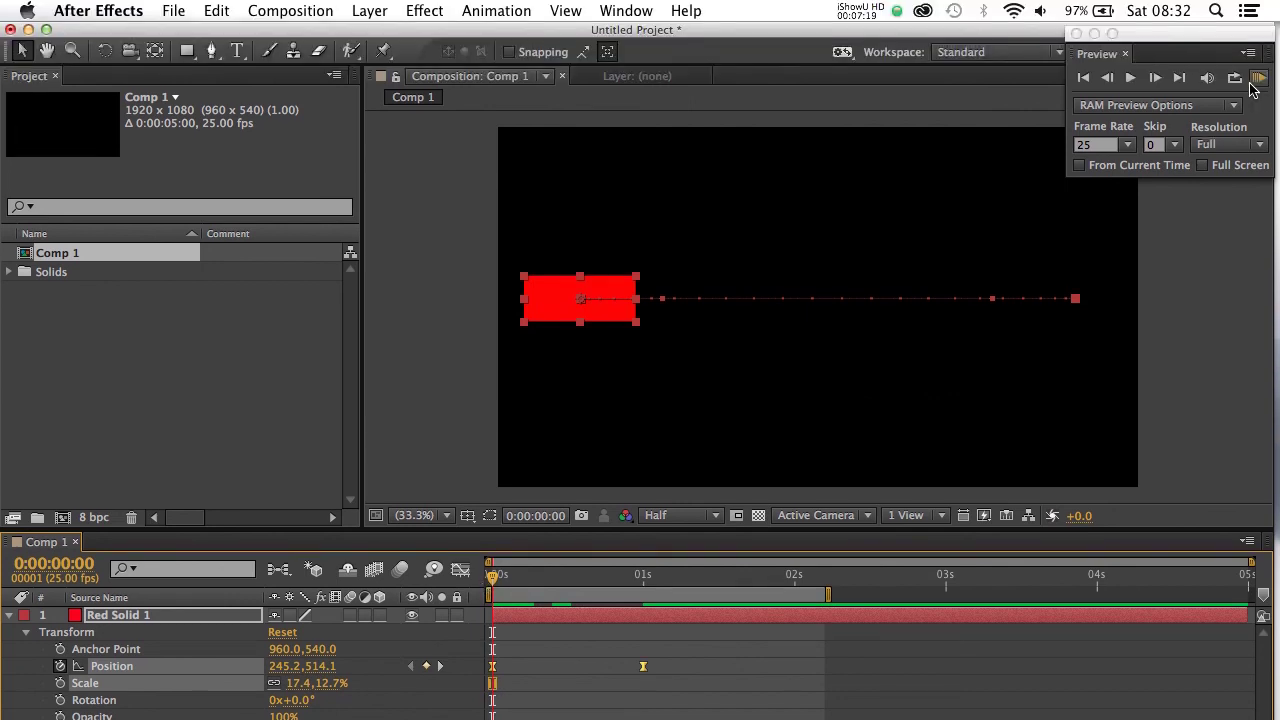
{"action": "left_click", "coordinate": [1256, 79]}
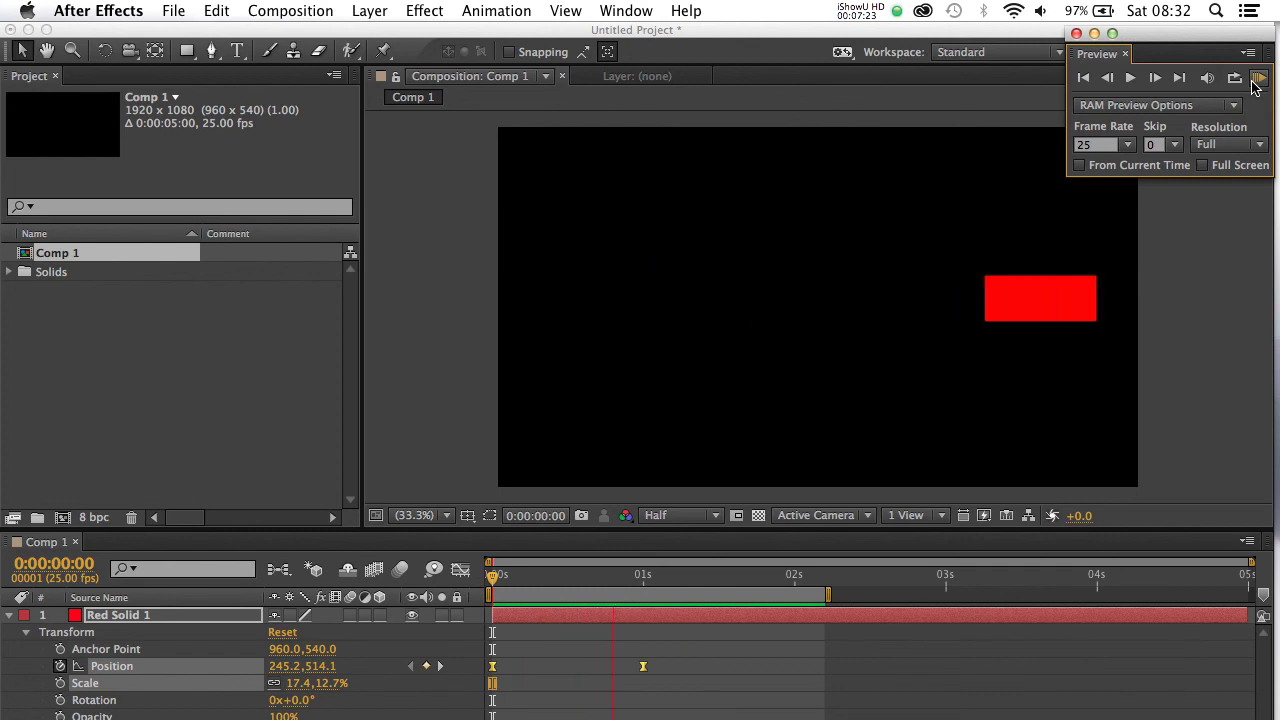
{"action": "key", "text": "space"}
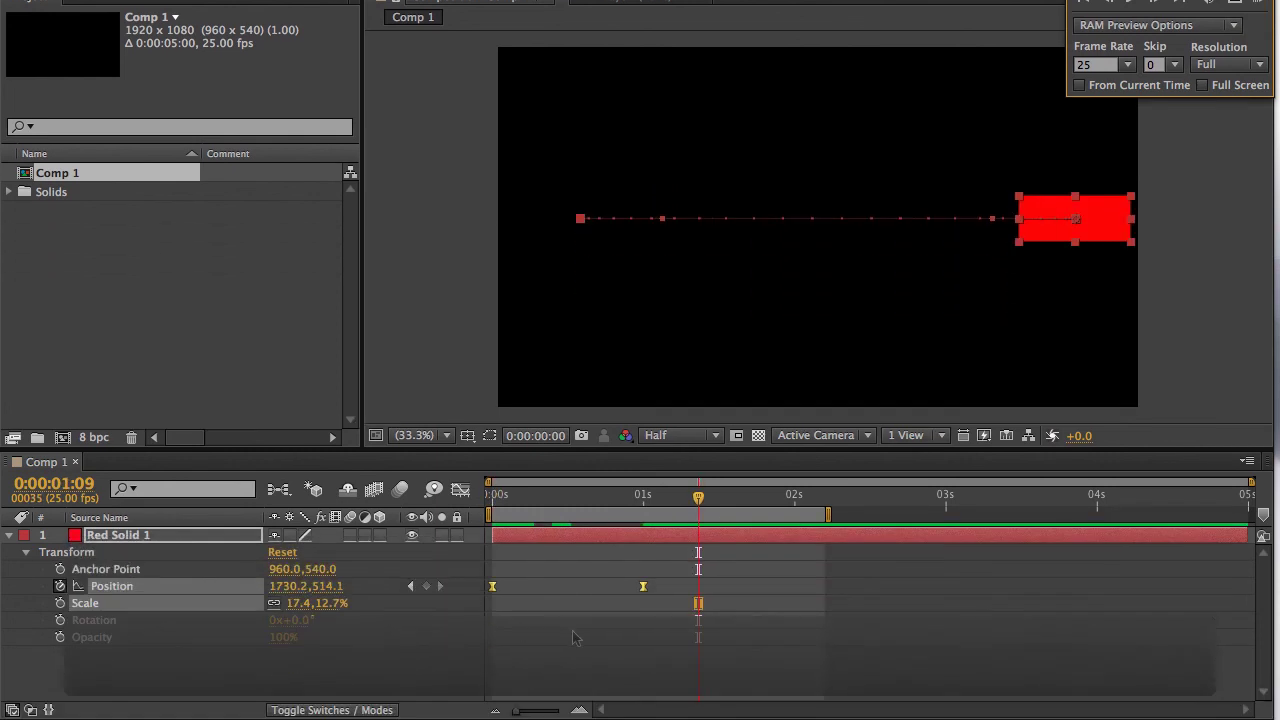
Convert both eased Position keyframes, at 1 second and at 0 seconds, back to linear interpolation.
{"action": "left_click", "coordinate": [634, 635]}
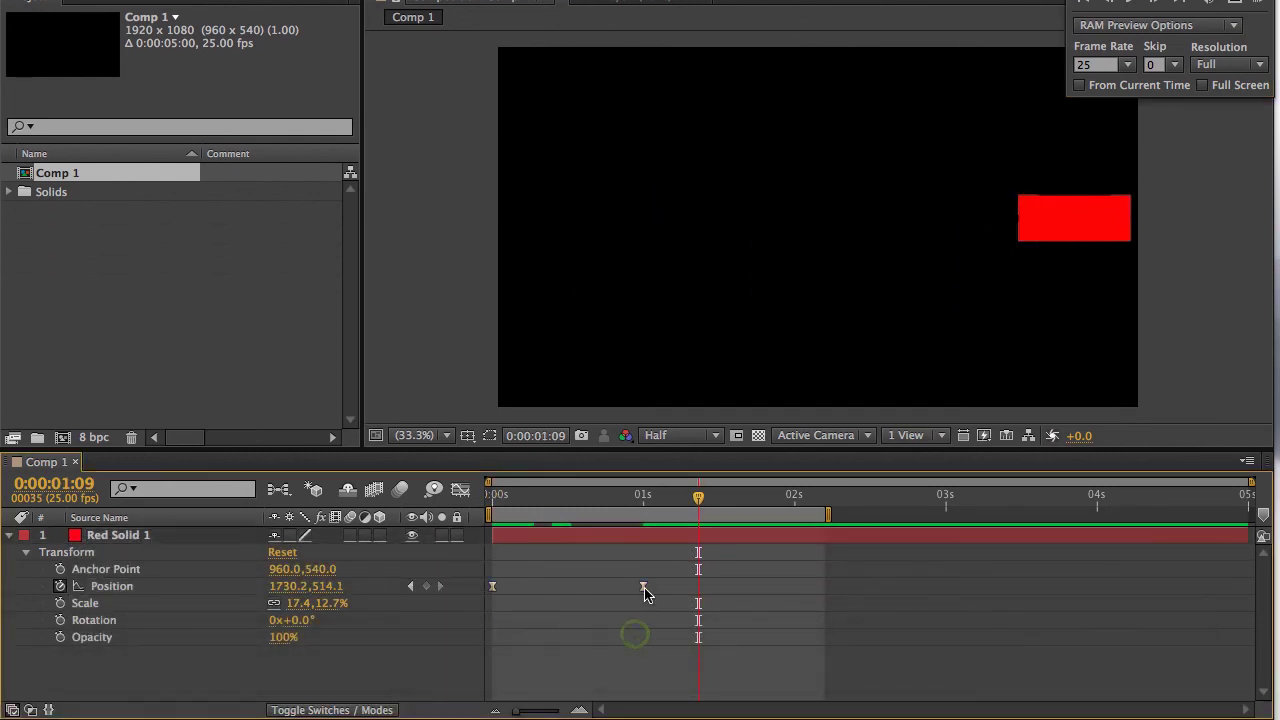
{"action": "left_click", "coordinate": [643, 588]}
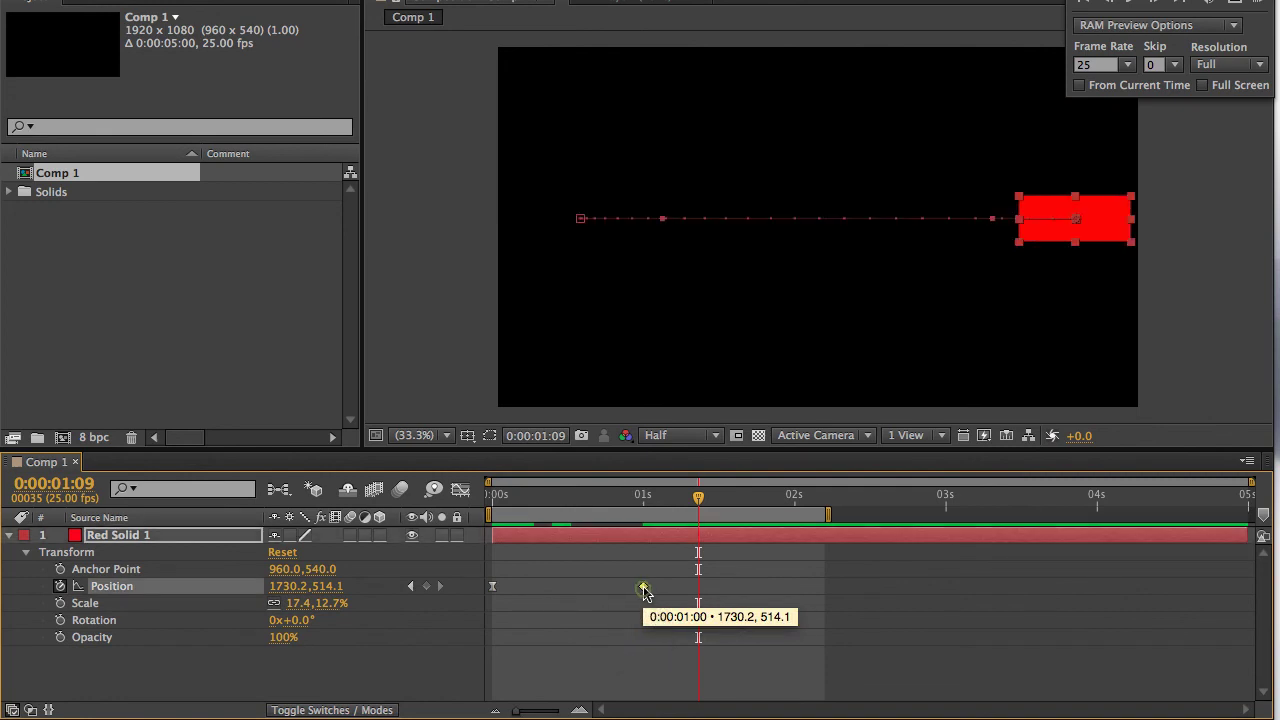
{"action": "left_click", "coordinate": [491, 588]}
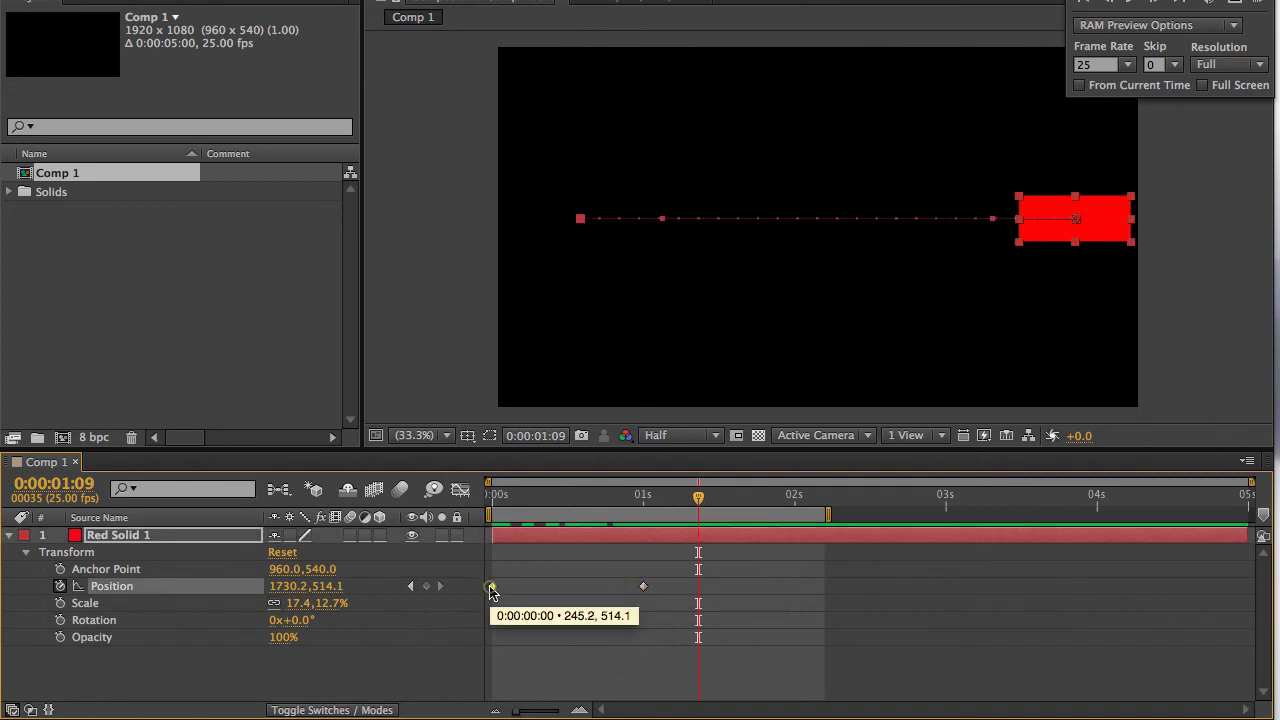
{"action": "left_click", "coordinate": [552, 602]}
Select the Position keyframe at 1 second and open its Keyframe Assistant options.
{"action": "left_click", "coordinate": [643, 587]}
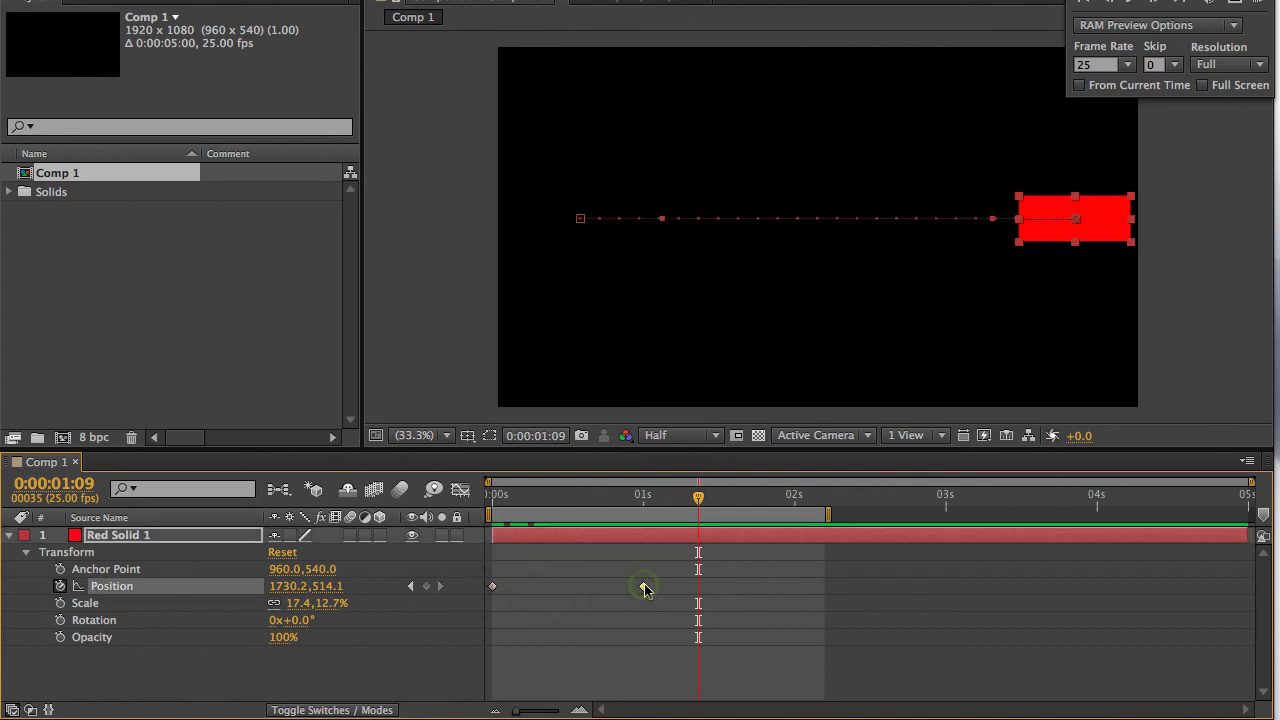
{"action": "right_click", "coordinate": [643, 587]}
{"action": "mouse_move", "coordinate": [686, 703]}
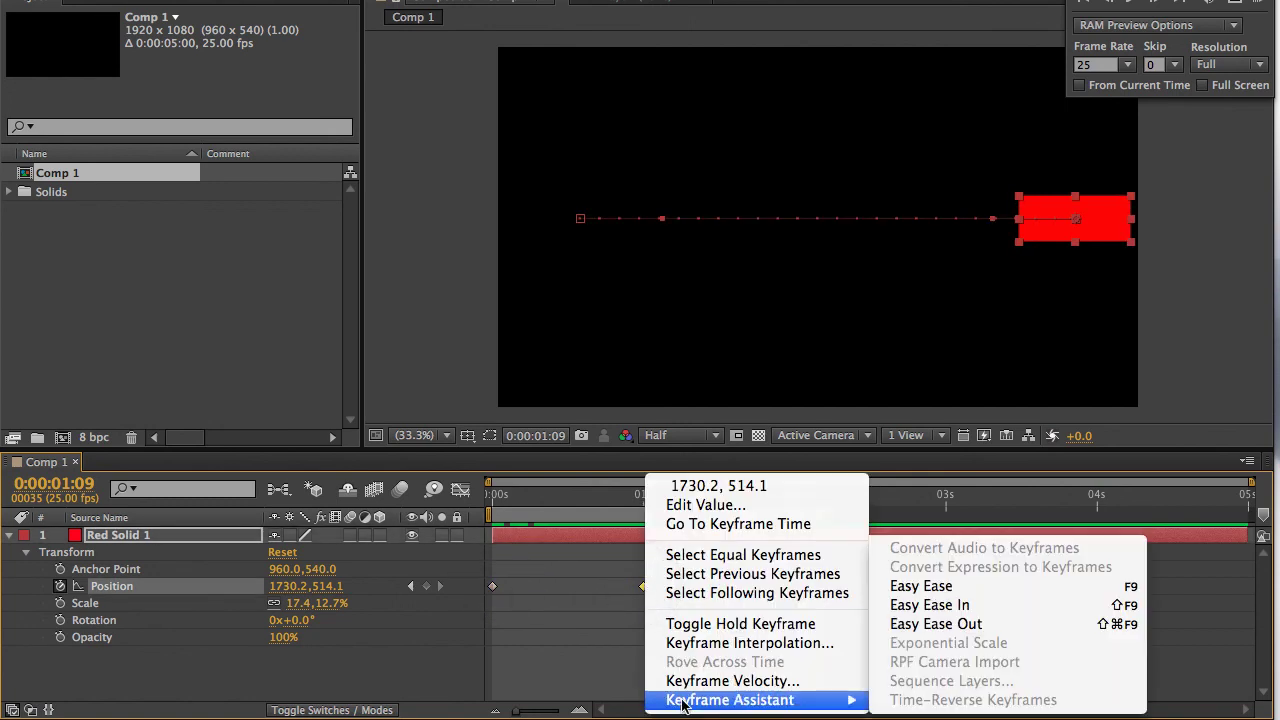